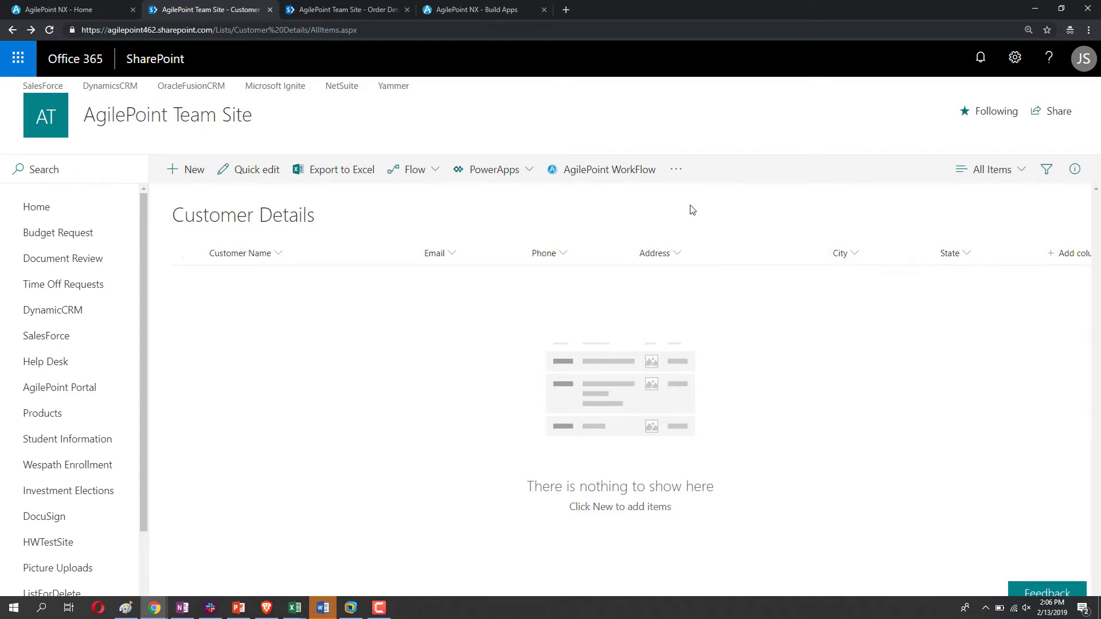
In the AgilePoint NX app builder, start a new form-based application named InfoPath Replacement.
{"action": "left_click", "coordinate": [361, 11]}
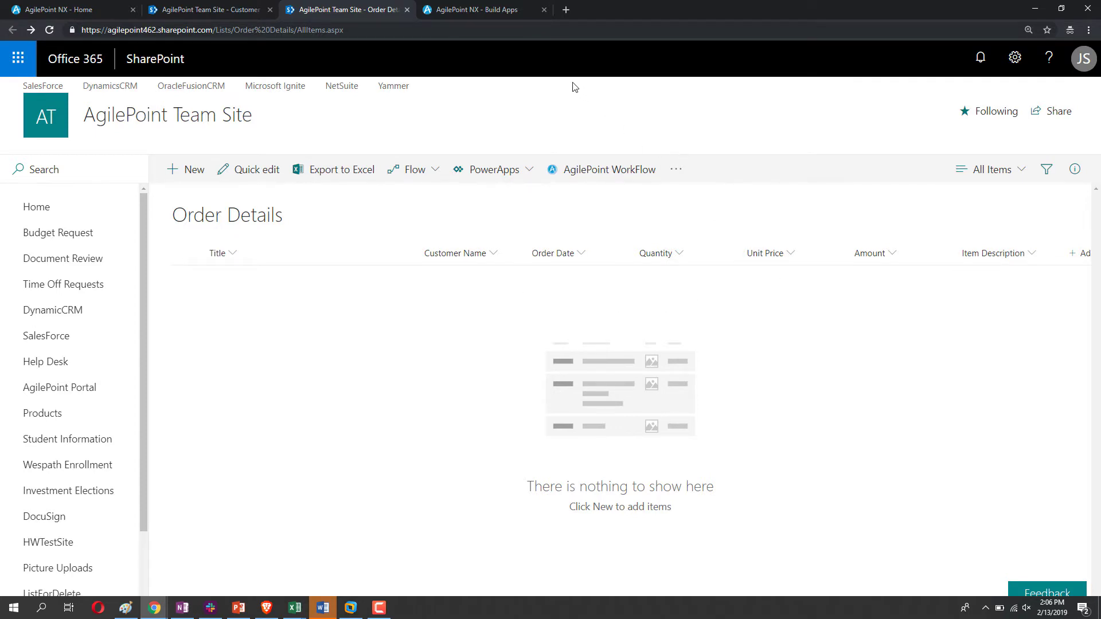
{"action": "left_click", "coordinate": [466, 12]}
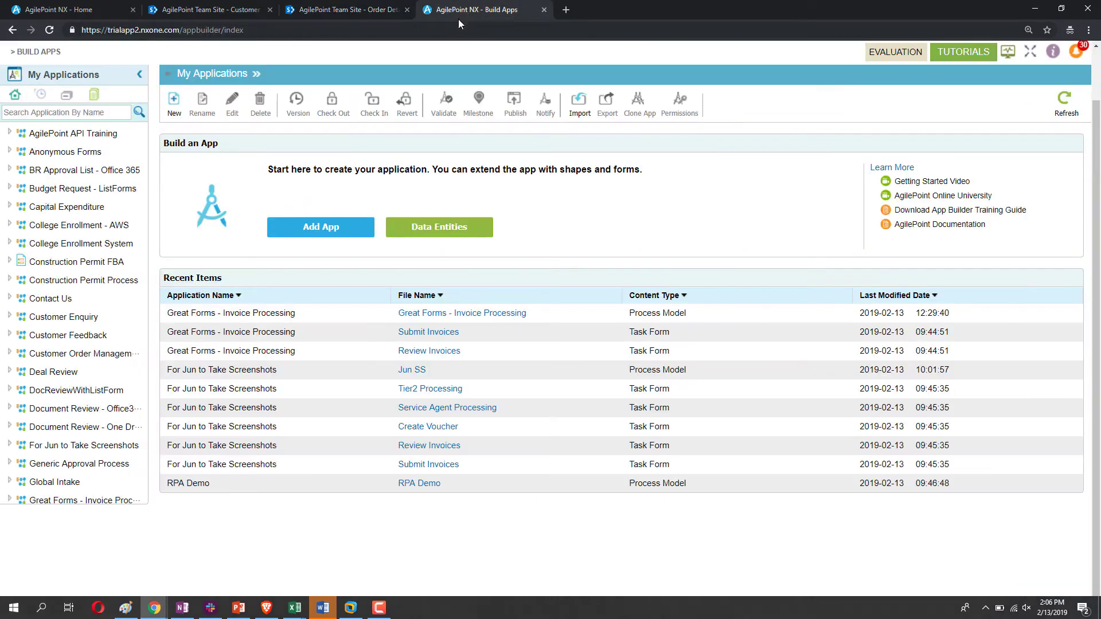
{"action": "left_click", "coordinate": [354, 231]}
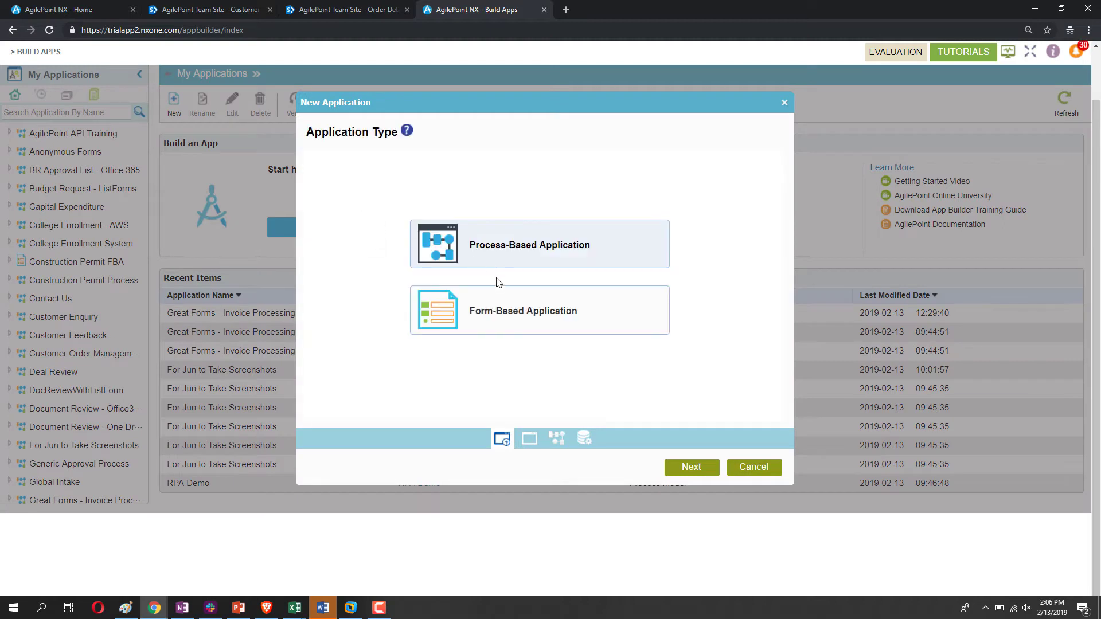
{"action": "left_click", "coordinate": [492, 313]}
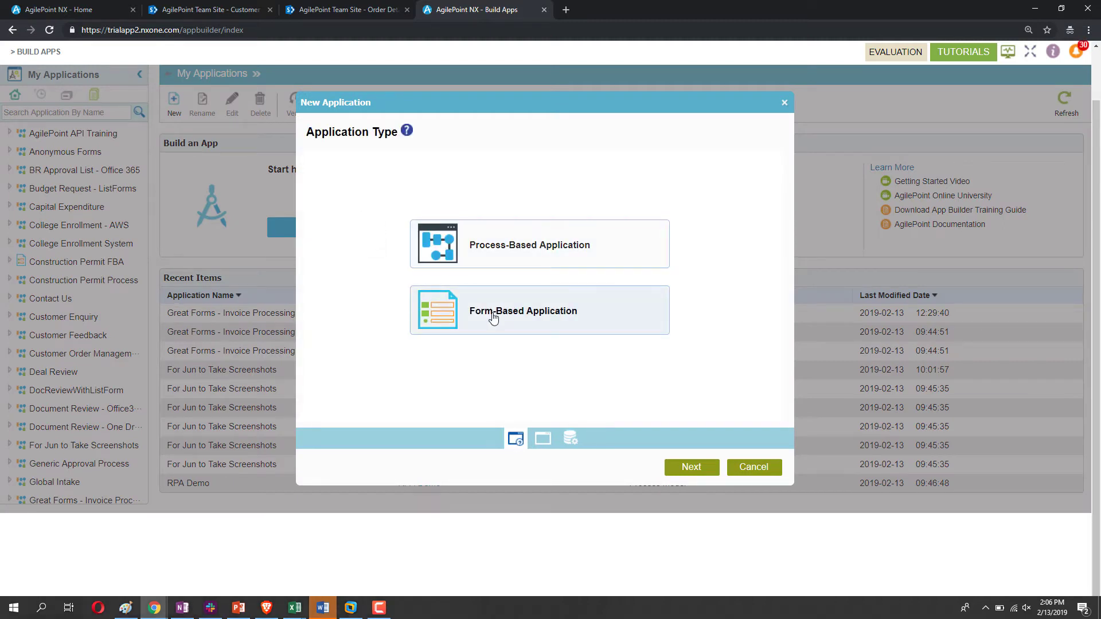
{"action": "left_click", "coordinate": [703, 470]}
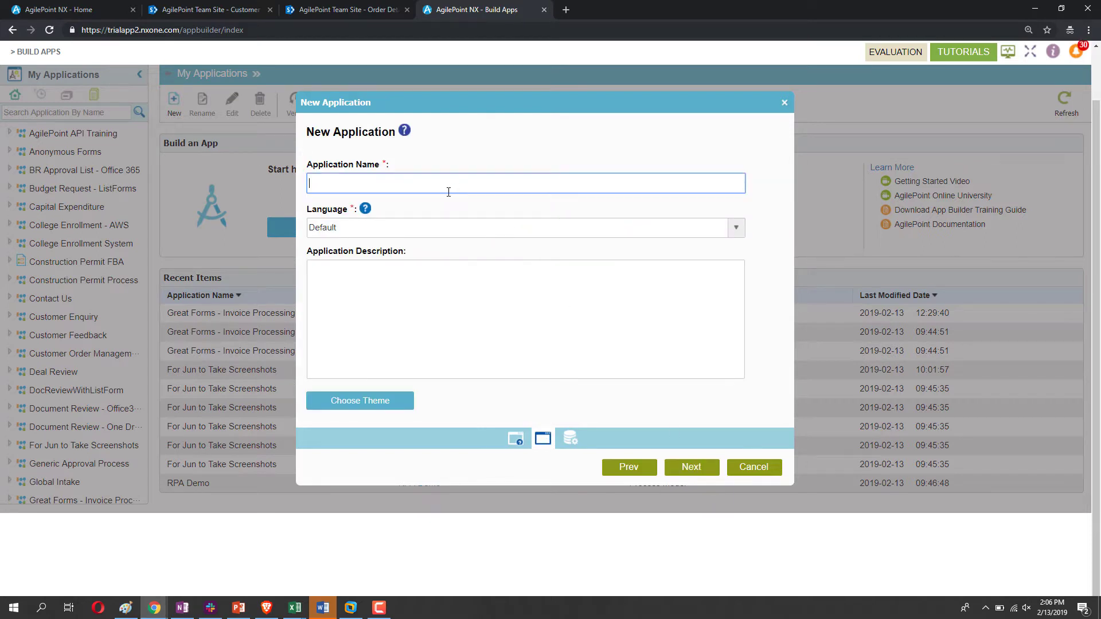
{"action": "left_click", "coordinate": [449, 192]}
{"action": "type", "text": "InfoPath Replacement"}
{"action": "left_click", "coordinate": [688, 468]}
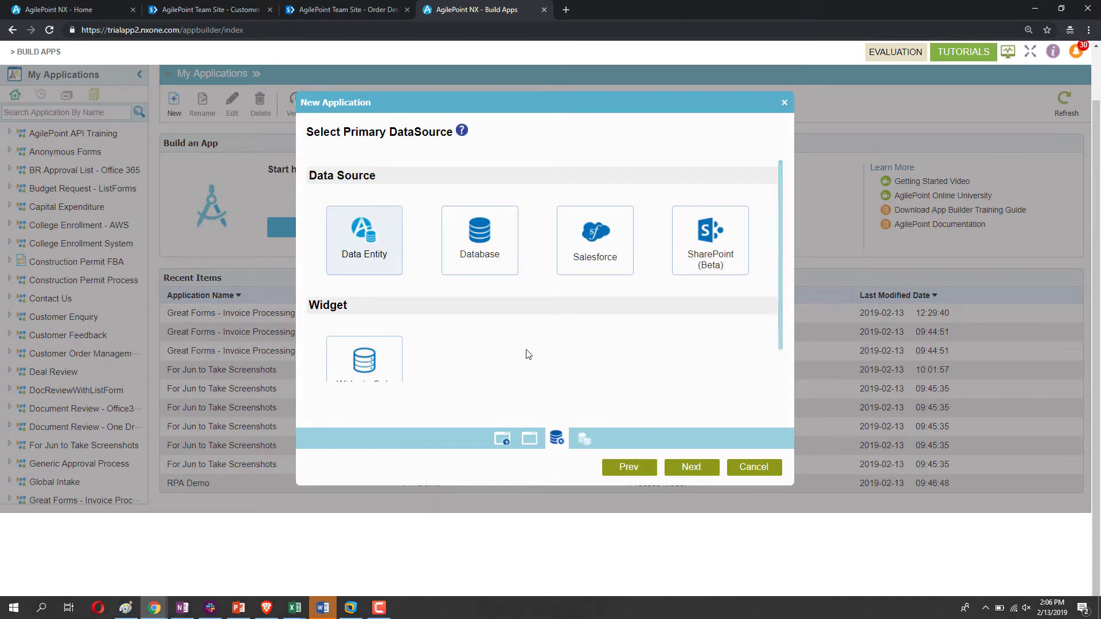
Choose SharePoint (Beta) as the primary data source and name the data source CustomerList.
{"action": "left_click", "coordinate": [703, 261]}
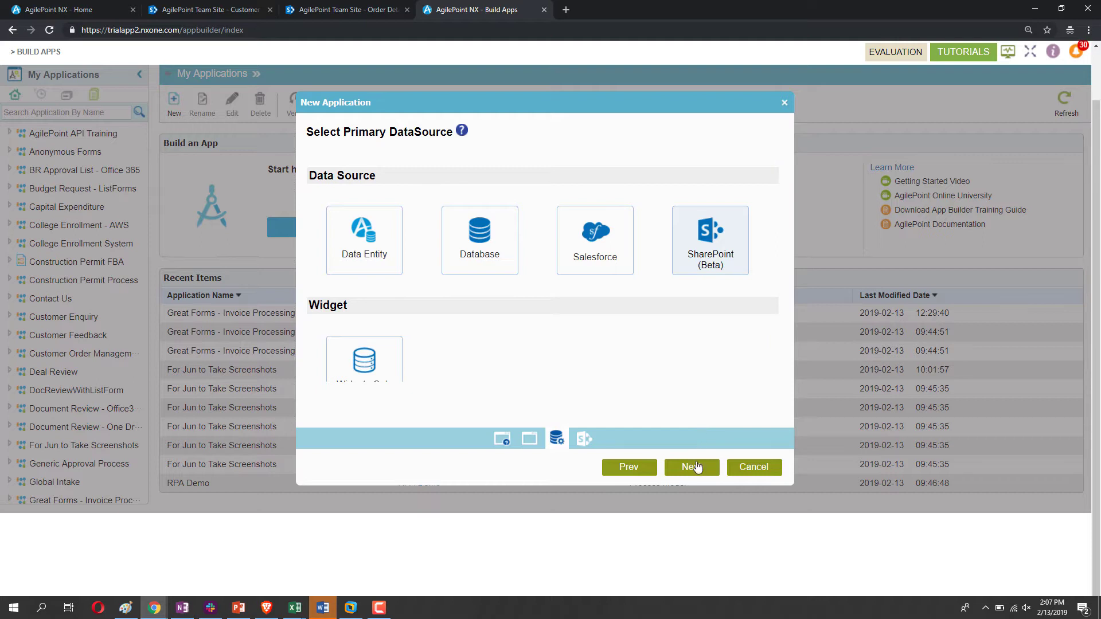
{"action": "left_click", "coordinate": [692, 467]}
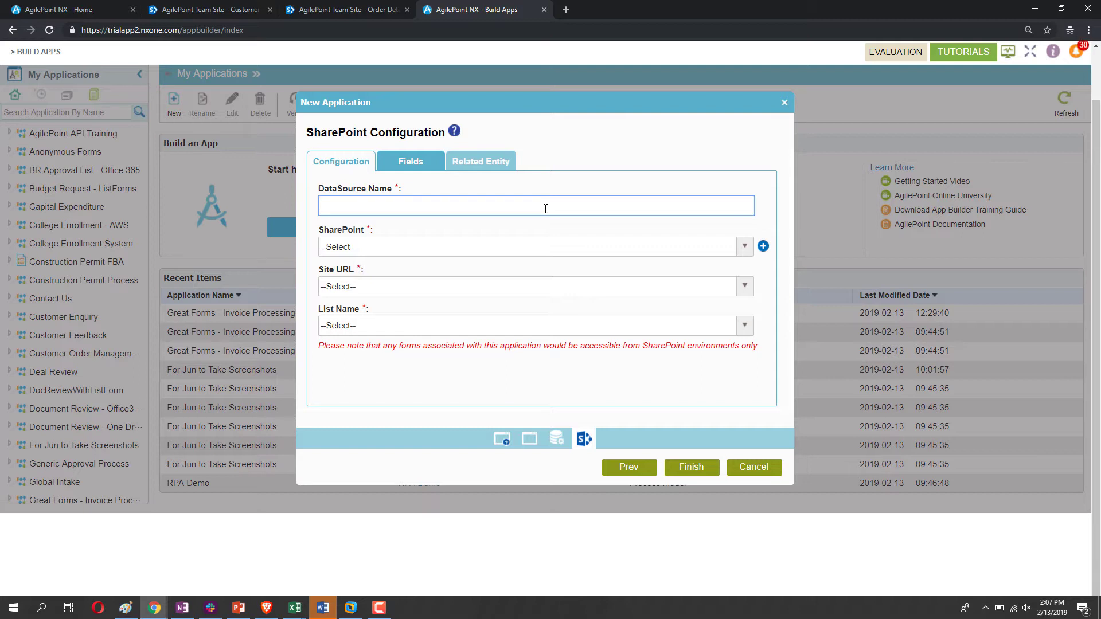
{"action": "type", "text": "CustomerList"}
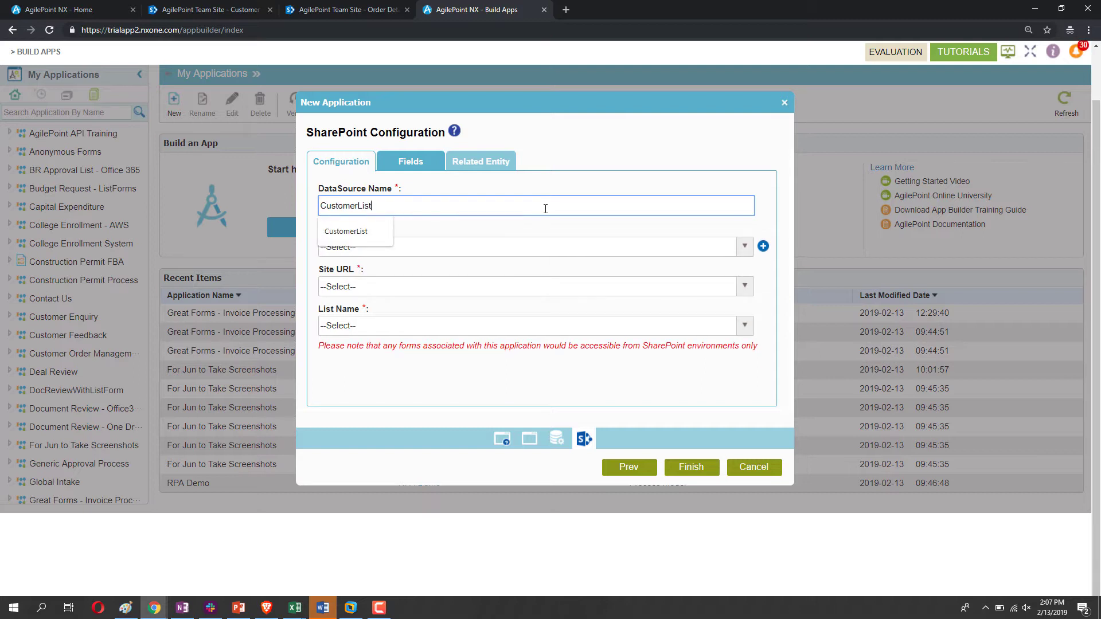
Connect the data source through Office 365 (Global) to the Customer Details list on the site URL "/".
{"action": "left_click", "coordinate": [445, 248]}
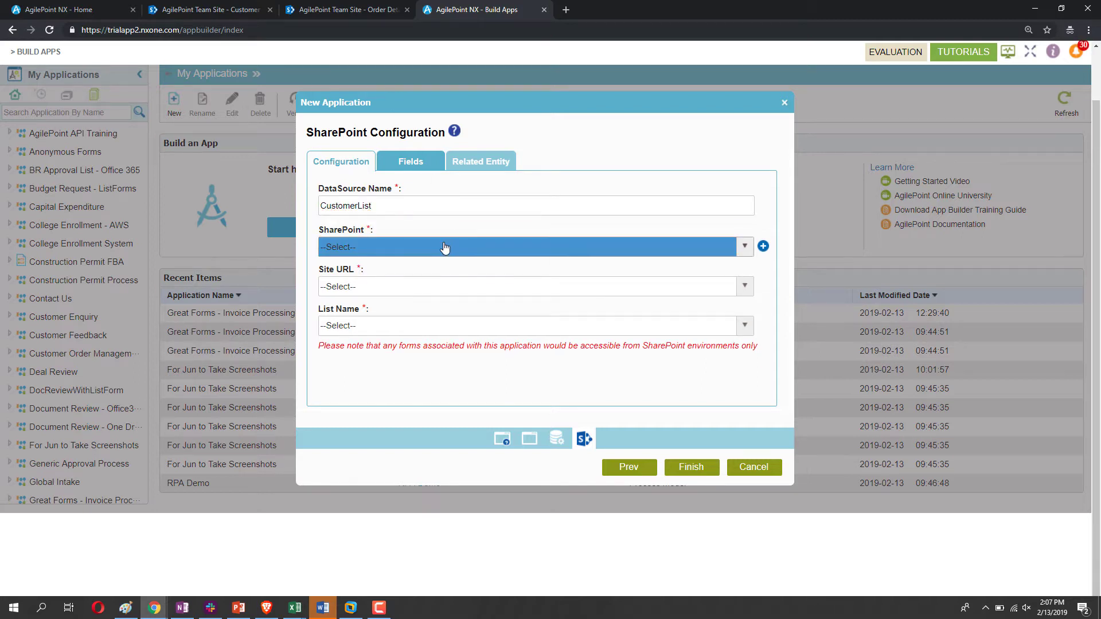
{"action": "scroll", "coordinate": [432, 315], "scroll_direction": "down", "scroll_amount": 2}
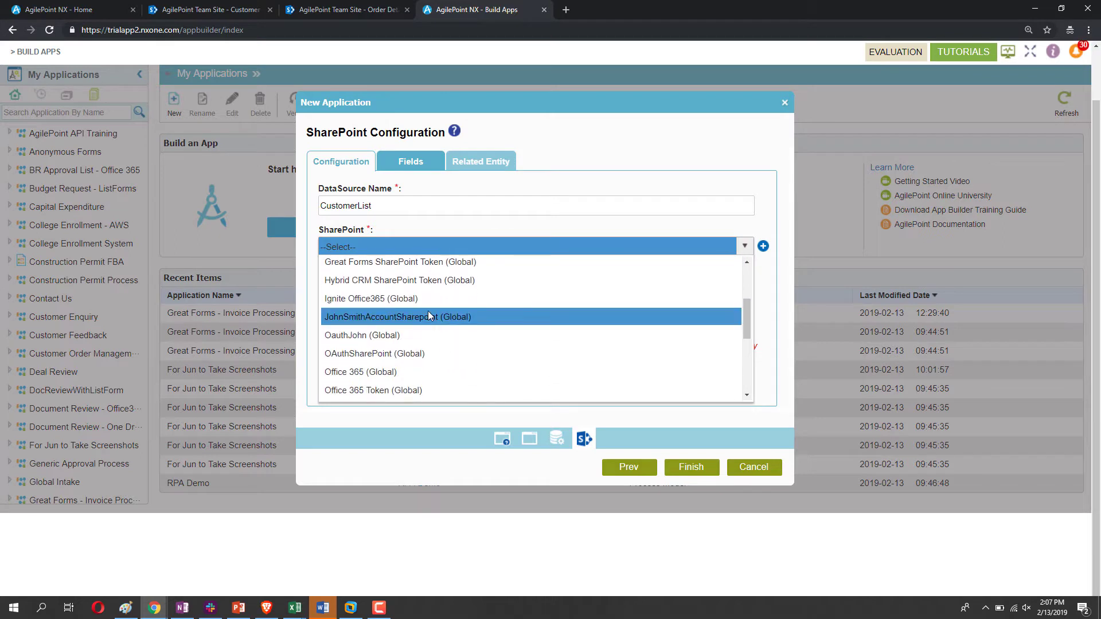
{"action": "left_click", "coordinate": [399, 372]}
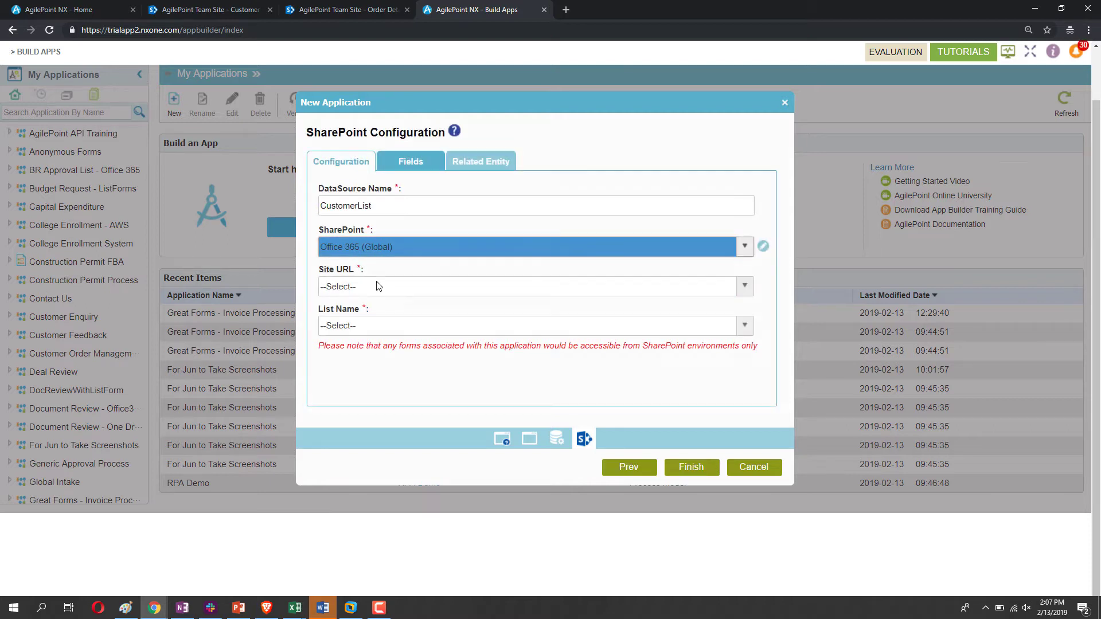
{"action": "left_click", "coordinate": [377, 286]}
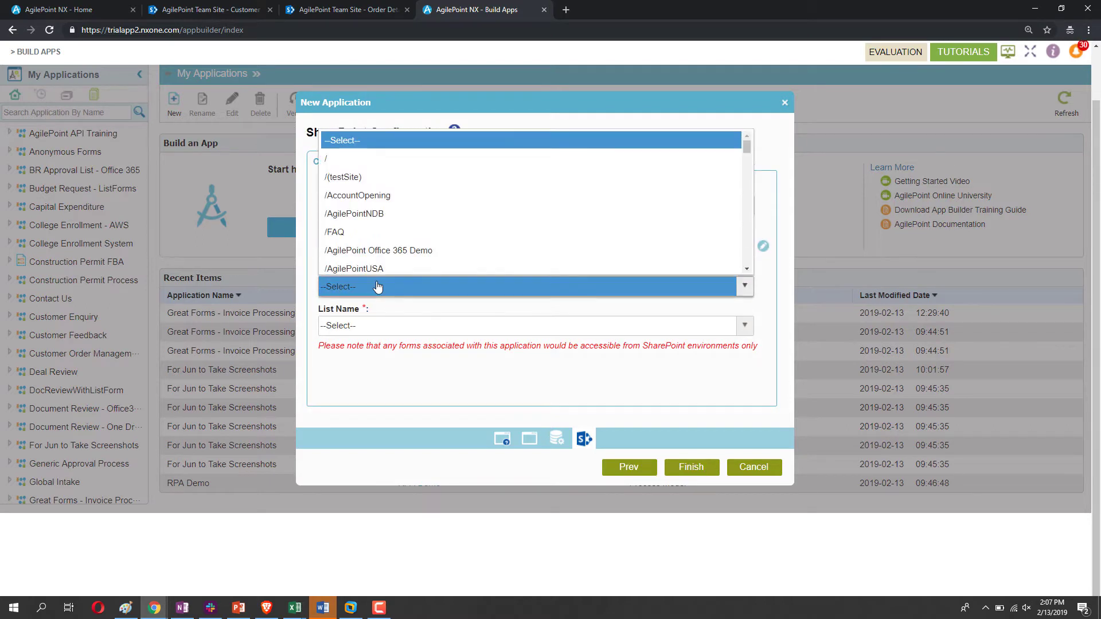
{"action": "left_click", "coordinate": [352, 165]}
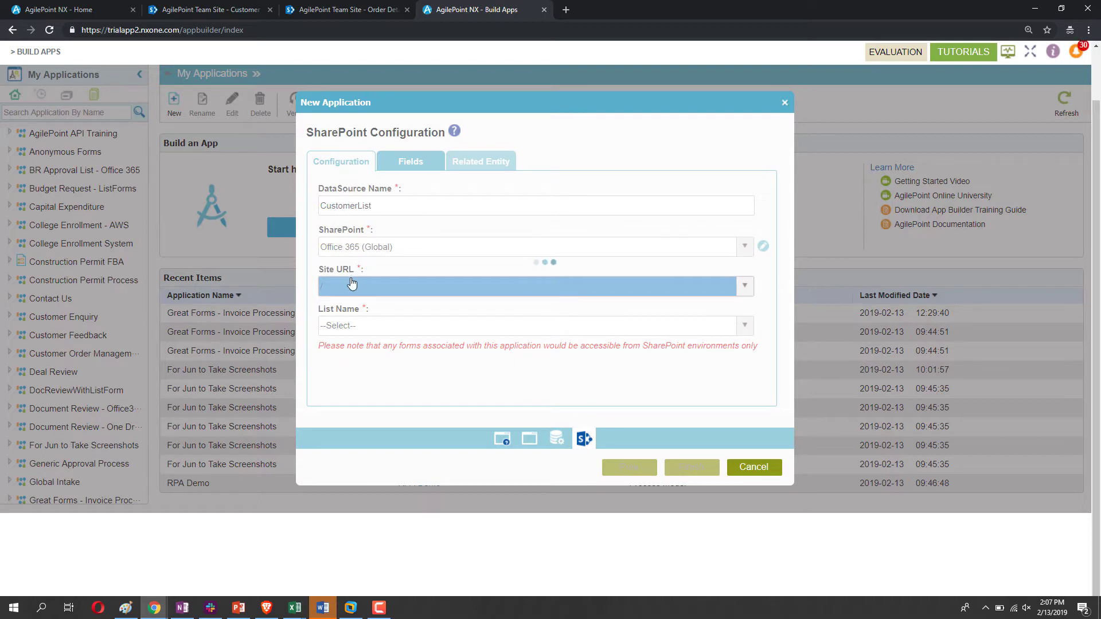
{"action": "left_click", "coordinate": [363, 328]}
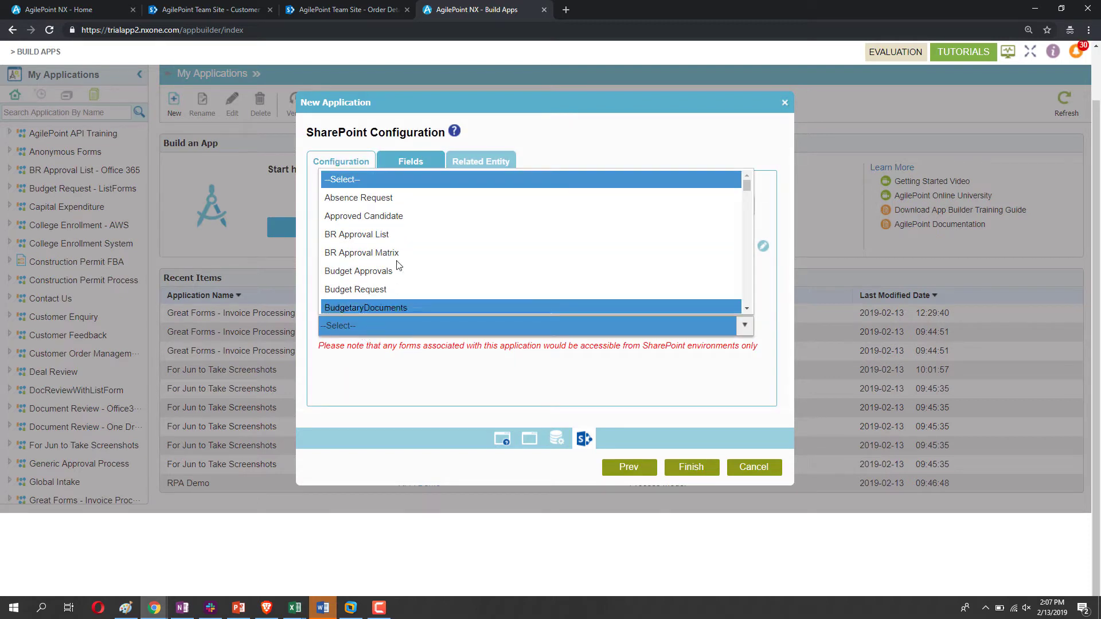
{"action": "scroll", "coordinate": [398, 265], "scroll_direction": "down", "scroll_amount": 5}
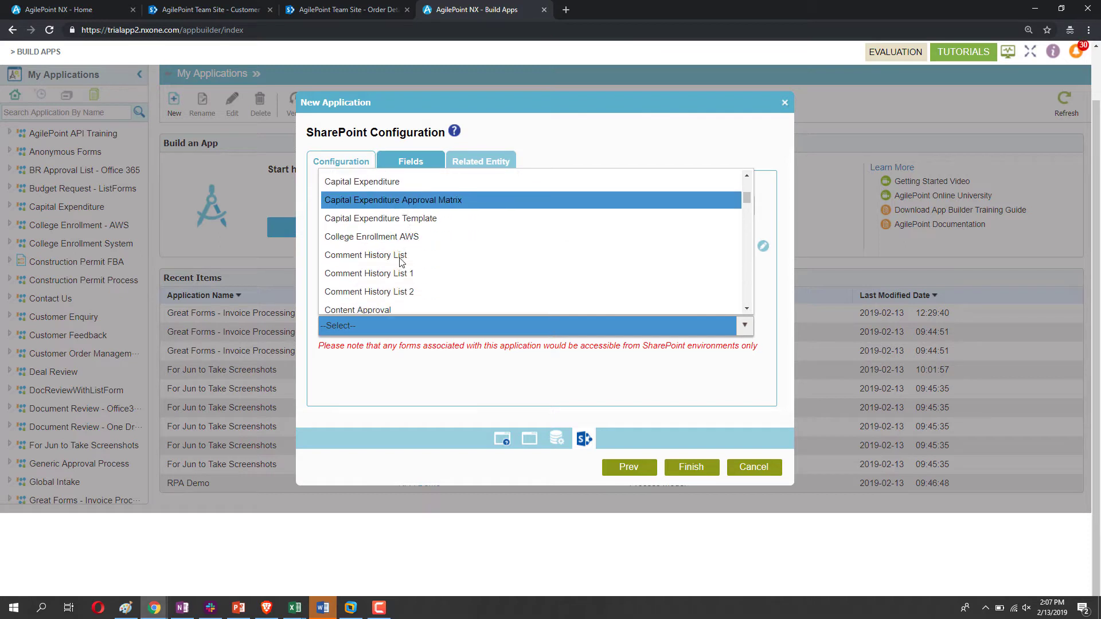
{"action": "scroll", "coordinate": [399, 261], "scroll_direction": "down", "scroll_amount": 2}
{"action": "left_click", "coordinate": [395, 261]}
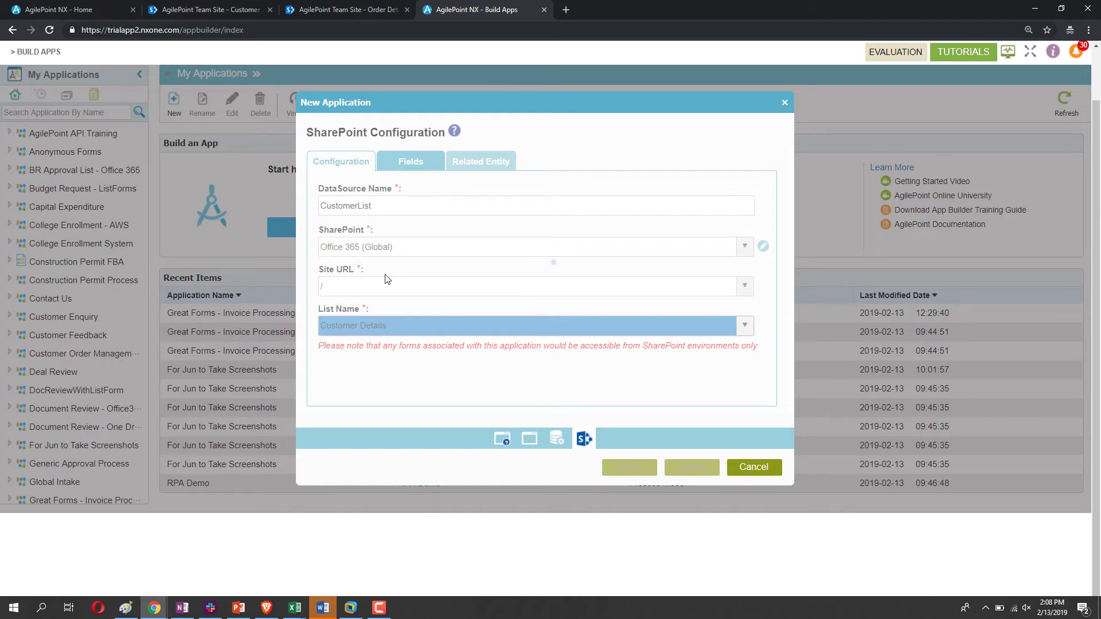
Exclude the Access Policy, App Created By, App Modified By, Client Id, Compliance Asset Id and Content Version fields from the data source.
{"action": "left_click", "coordinate": [412, 165]}
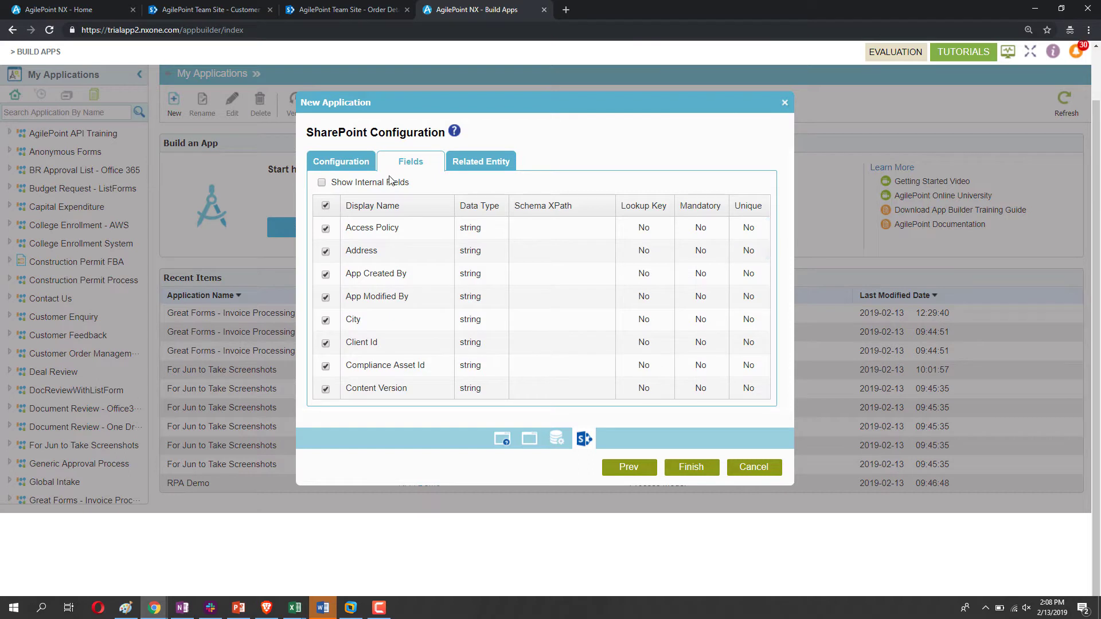
{"action": "left_click", "coordinate": [325, 229]}
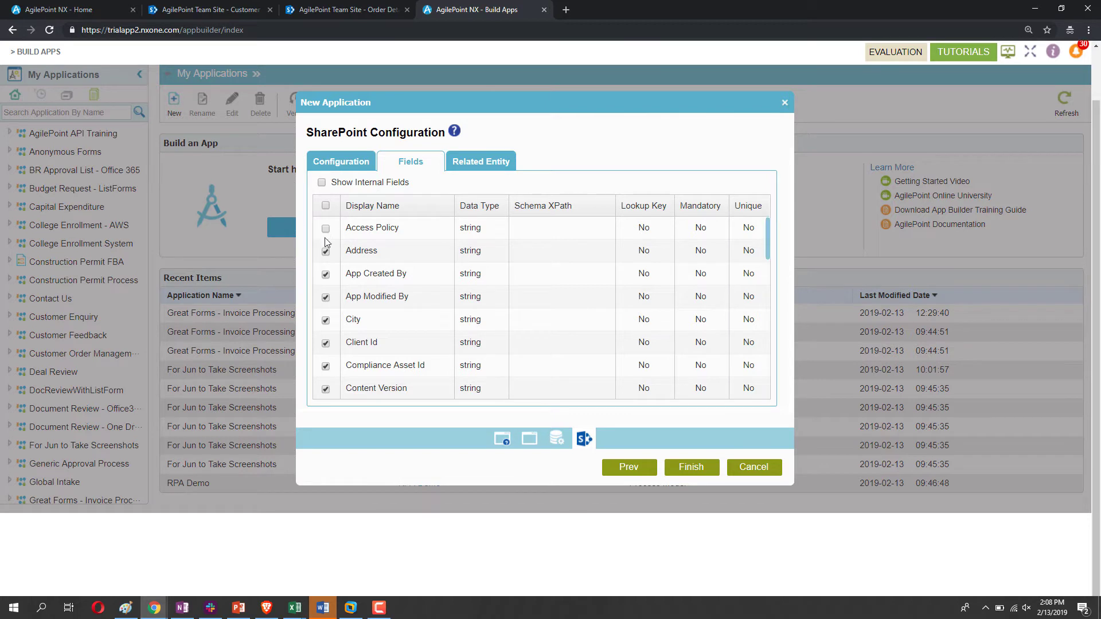
{"action": "left_click", "coordinate": [325, 274]}
{"action": "left_click", "coordinate": [325, 343]}
{"action": "left_click", "coordinate": [325, 366]}
{"action": "left_click", "coordinate": [325, 389]}
Exclude the Edit Menu Table Start, Folder Child Count and Item Child Count fields from the data source.
{"action": "scroll", "coordinate": [357, 374], "scroll_direction": "down", "scroll_amount": 1}
{"action": "scroll", "coordinate": [350, 362], "scroll_direction": "down", "scroll_amount": 1}
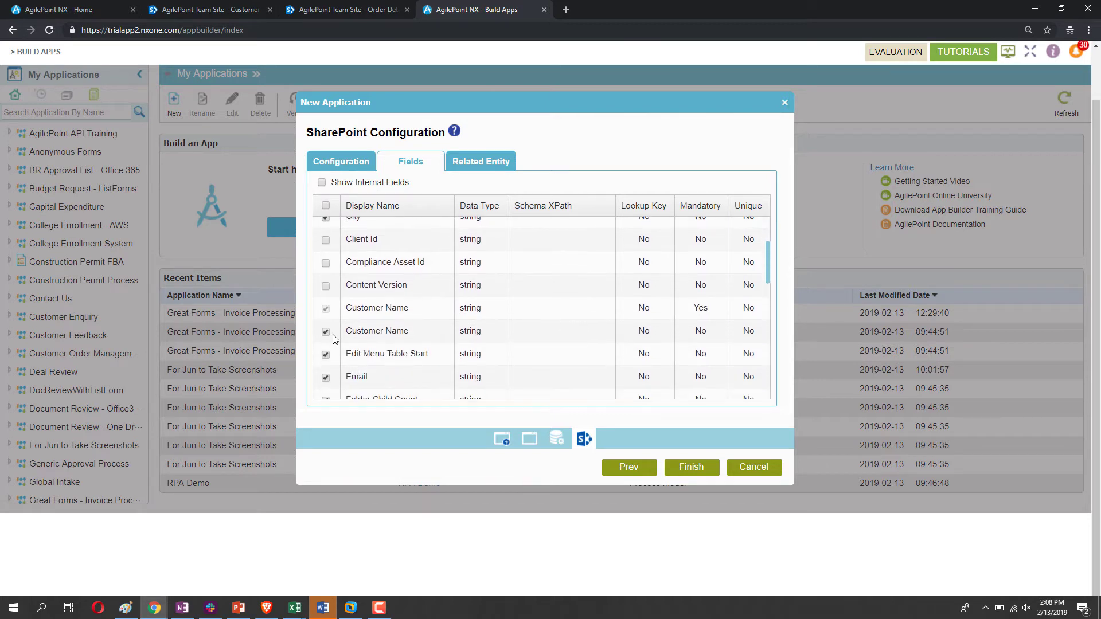
{"action": "left_click", "coordinate": [325, 358]}
{"action": "scroll", "coordinate": [336, 367], "scroll_direction": "down", "scroll_amount": 1}
{"action": "left_click", "coordinate": [325, 348]}
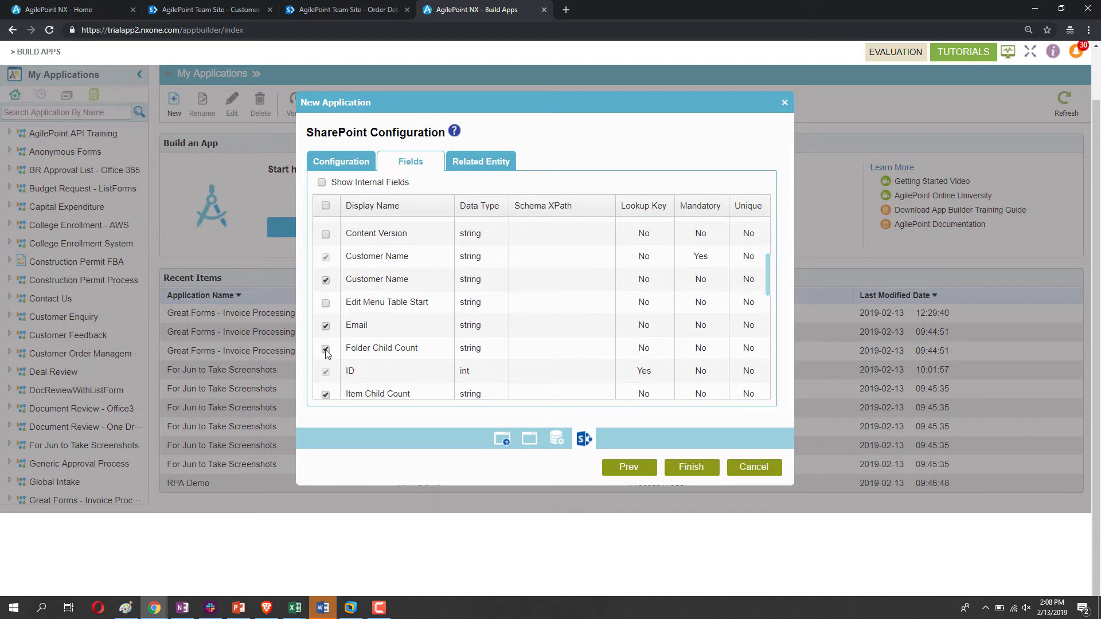
{"action": "left_click", "coordinate": [326, 394]}
Exclude the Item is a Record, Label applied by, Label setting and Last Modified Date fields from the data source.
{"action": "scroll", "coordinate": [365, 377], "scroll_direction": "down", "scroll_amount": 2}
{"action": "scroll", "coordinate": [364, 376], "scroll_direction": "down", "scroll_amount": 1}
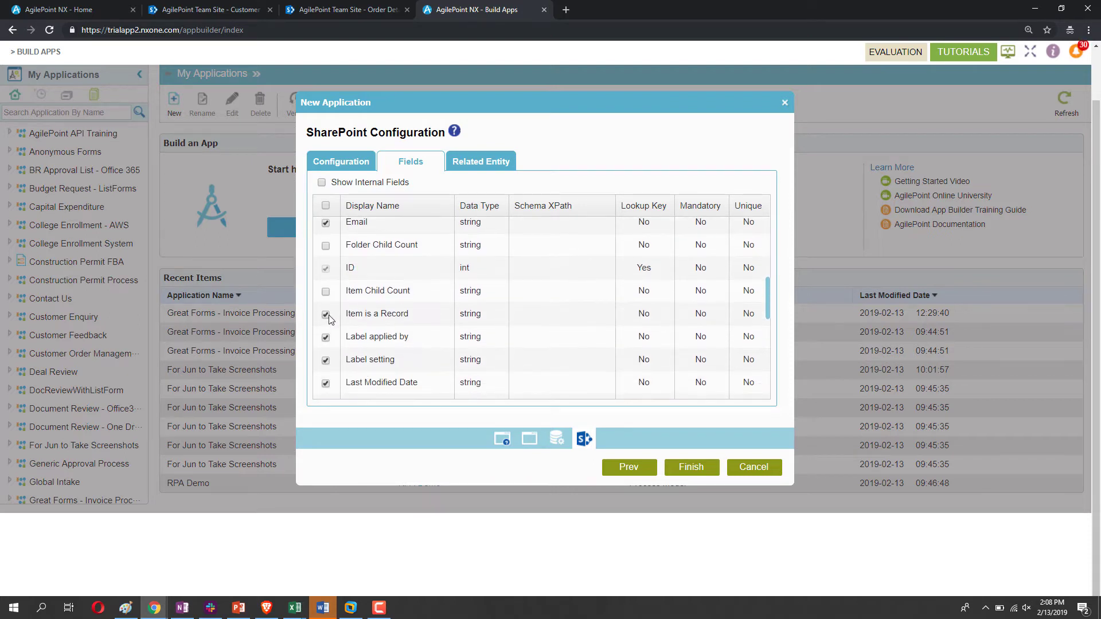
{"action": "left_click", "coordinate": [326, 314]}
{"action": "left_click", "coordinate": [325, 337]}
{"action": "left_click", "coordinate": [325, 359]}
{"action": "left_click", "coordinate": [325, 383]}
Exclude the NoExecute, Originator Id, Restricted, Retention label, Retention label Applied and Sort Type fields from the data source.
{"action": "scroll", "coordinate": [326, 355], "scroll_direction": "down", "scroll_amount": 2}
{"action": "left_click", "coordinate": [325, 325]}
{"action": "left_click", "coordinate": [325, 348]}
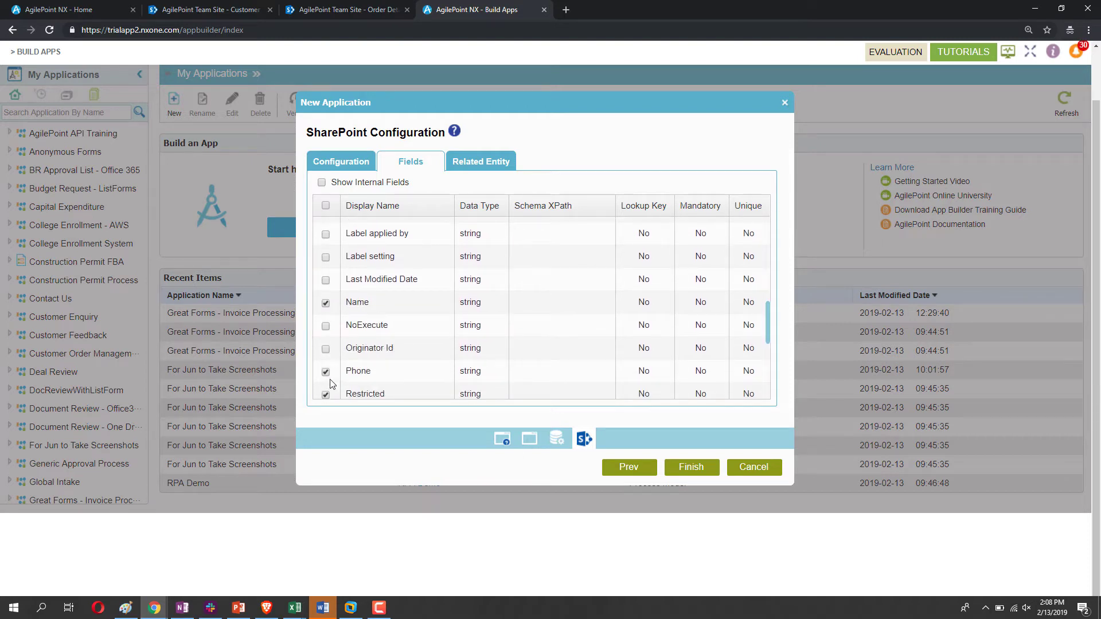
{"action": "left_click", "coordinate": [325, 394]}
{"action": "scroll", "coordinate": [325, 367], "scroll_direction": "down", "scroll_amount": 2}
{"action": "left_click", "coordinate": [325, 313]}
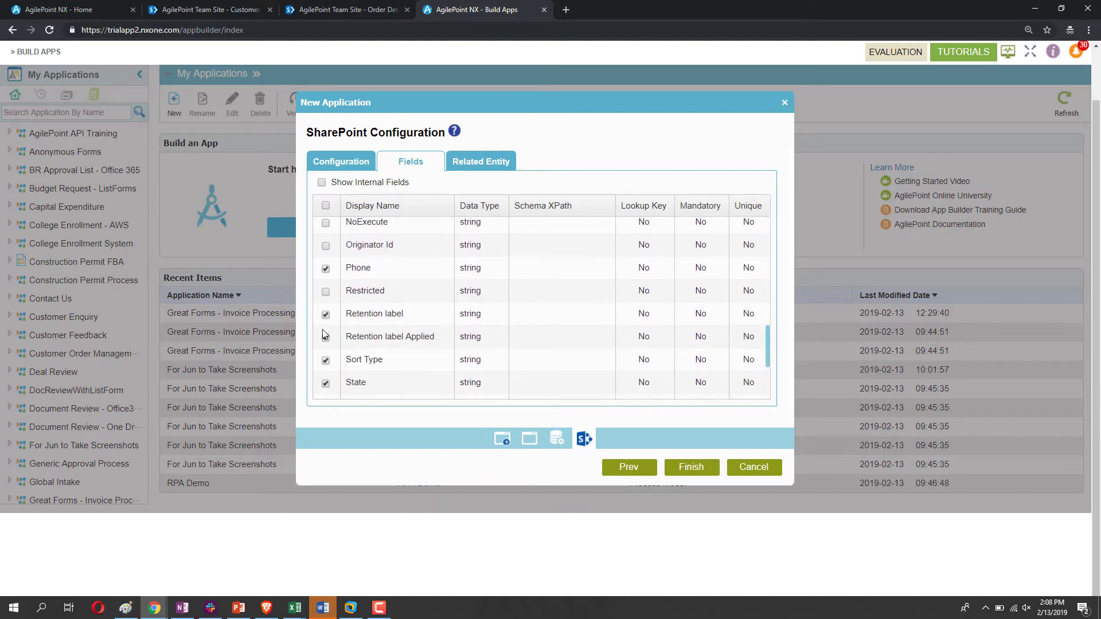
{"action": "left_click", "coordinate": [325, 337]}
{"action": "left_click", "coordinate": [326, 360]}
Exclude the Total File Count, Total File Stream Size, Total Size, VirusInfo, VirusStatus and VirusVendorID fields from the data source.
{"action": "scroll", "coordinate": [327, 361], "scroll_direction": "down", "scroll_amount": 3}
{"action": "left_click", "coordinate": [325, 274]}
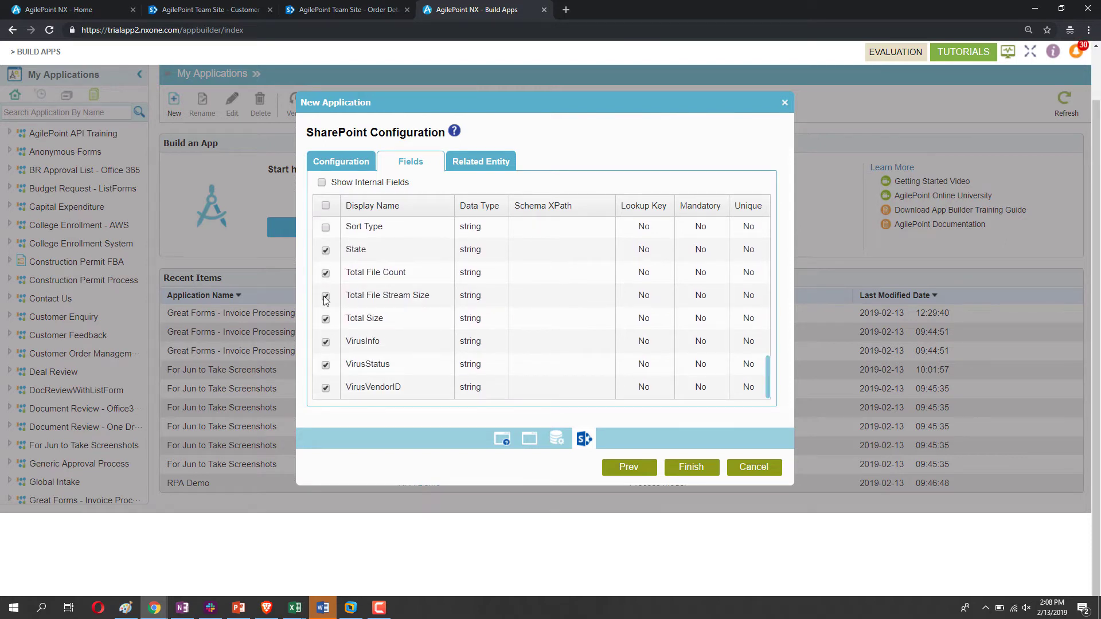
{"action": "left_click", "coordinate": [325, 296]}
{"action": "left_click", "coordinate": [326, 319]}
{"action": "left_click", "coordinate": [326, 343]}
{"action": "left_click", "coordinate": [326, 365]}
{"action": "left_click", "coordinate": [326, 389]}
Include Order Details as a related entity and finish creating the application.
{"action": "left_click", "coordinate": [495, 165]}
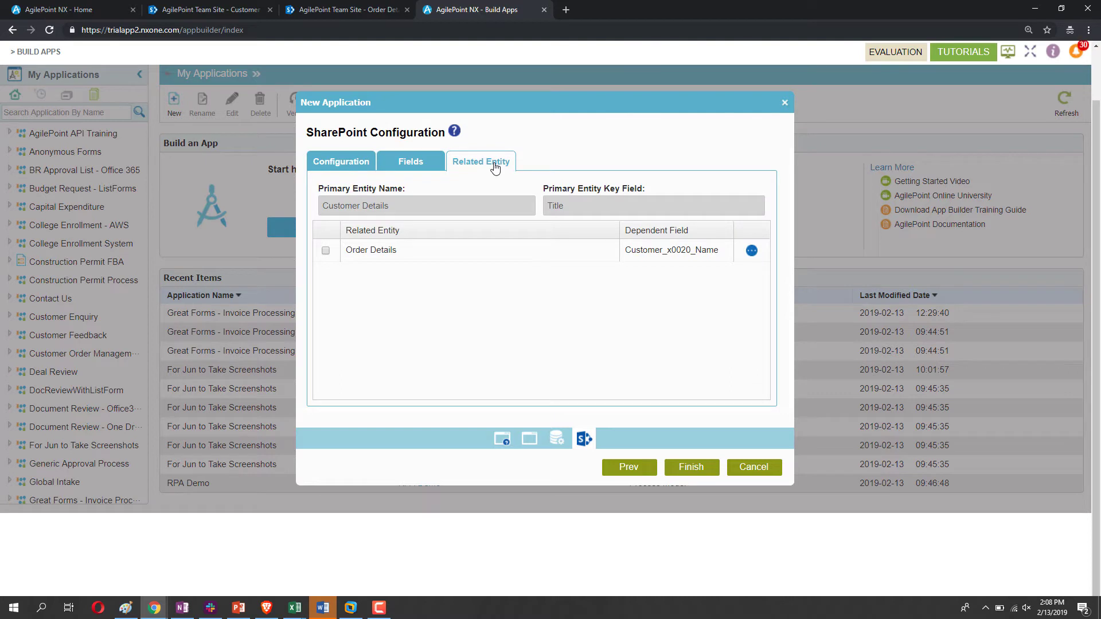
{"action": "left_click", "coordinate": [326, 251]}
{"action": "left_click", "coordinate": [687, 468]}
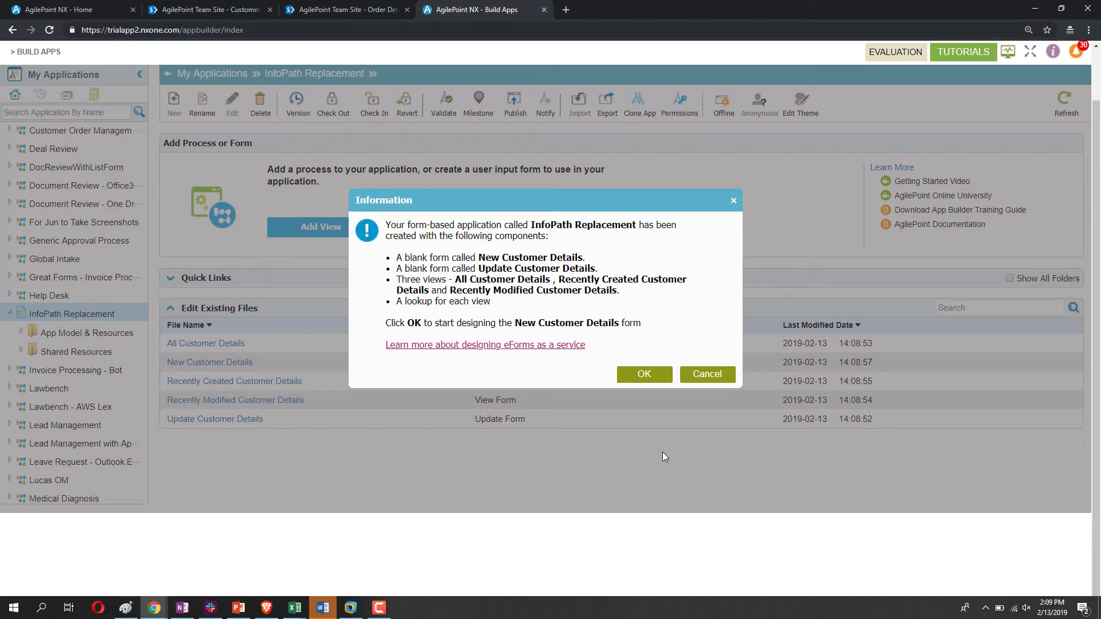
Begin designing the New Customer Details form by placing the Title, Email and Phone fields across its first row.
{"action": "left_click", "coordinate": [645, 376]}
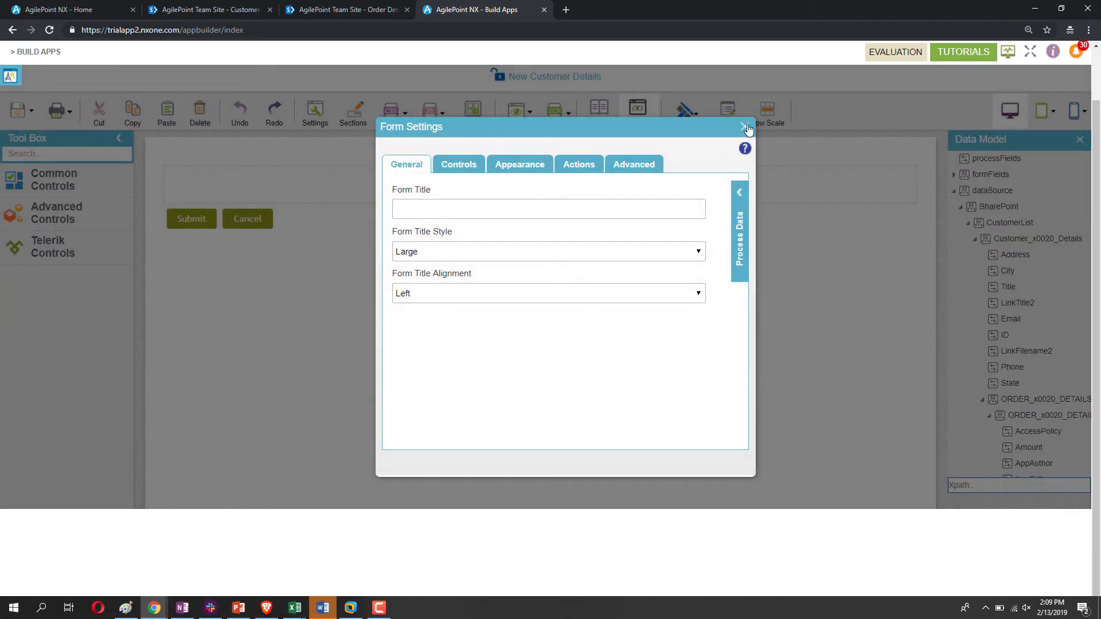
{"action": "left_click", "coordinate": [746, 127]}
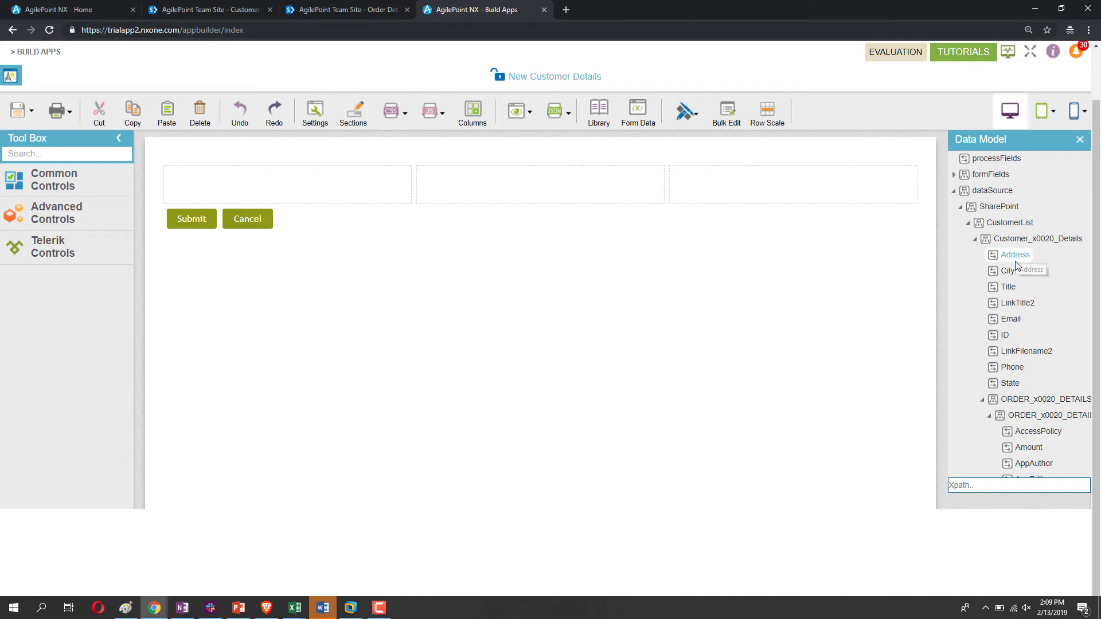
{"action": "left_click_drag", "start_coordinate": [1014, 291], "coordinate": [253, 184]}
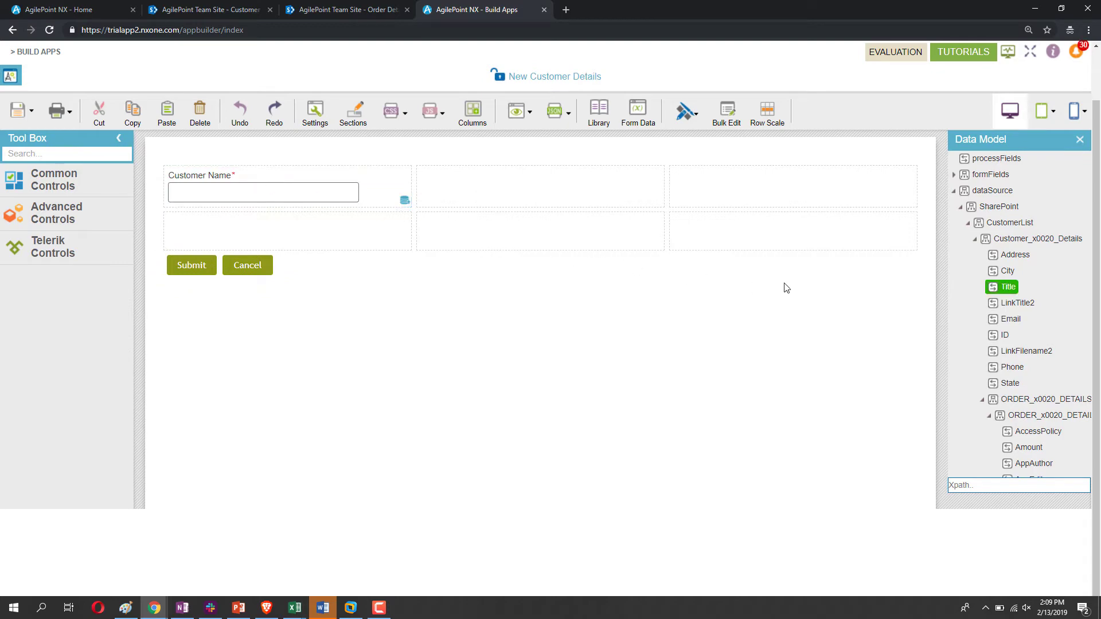
{"action": "left_click_drag", "start_coordinate": [1011, 318], "coordinate": [465, 196]}
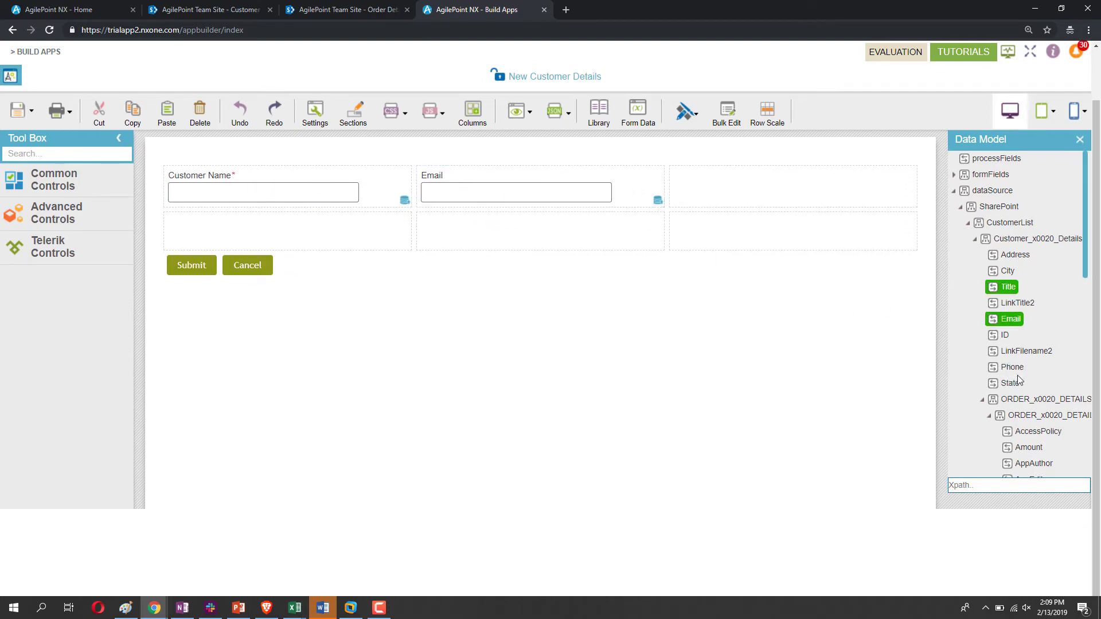
{"action": "left_click_drag", "start_coordinate": [1012, 367], "coordinate": [734, 198]}
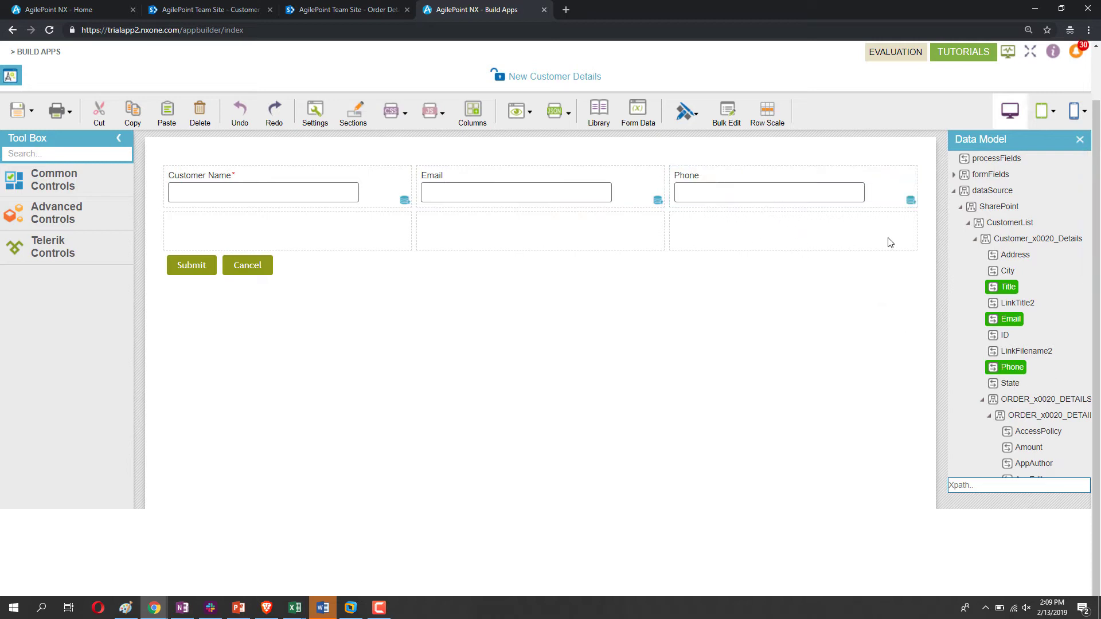
Add the Address field to the form's second row and widen it and its text box across all three columns.
{"action": "left_click_drag", "start_coordinate": [1020, 258], "coordinate": [252, 235]}
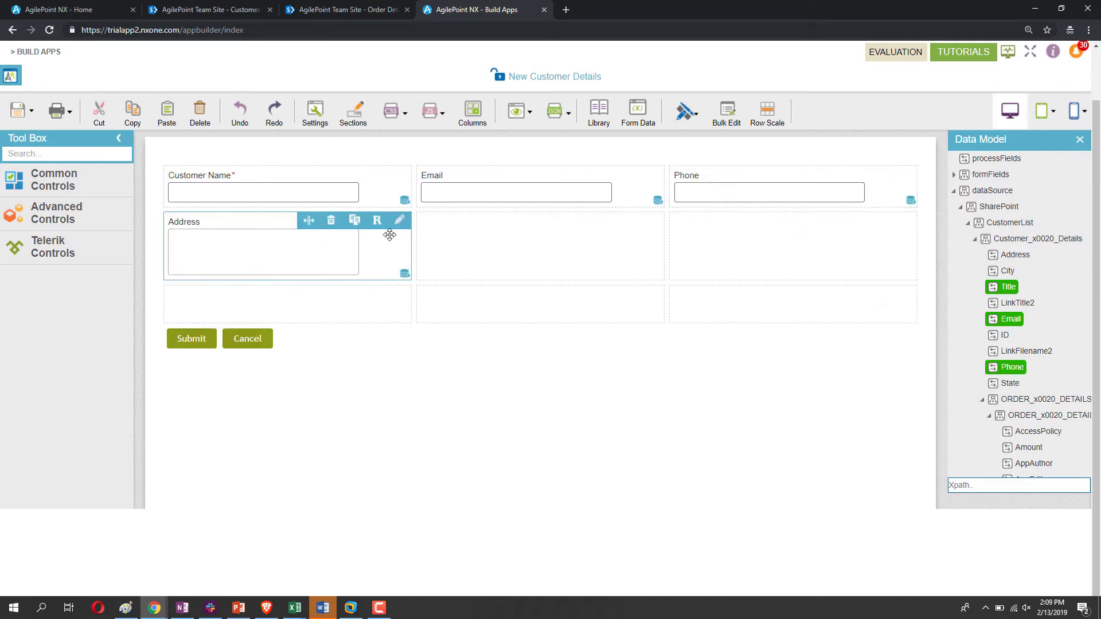
{"action": "left_click_drag", "start_coordinate": [412, 241], "coordinate": [866, 247]}
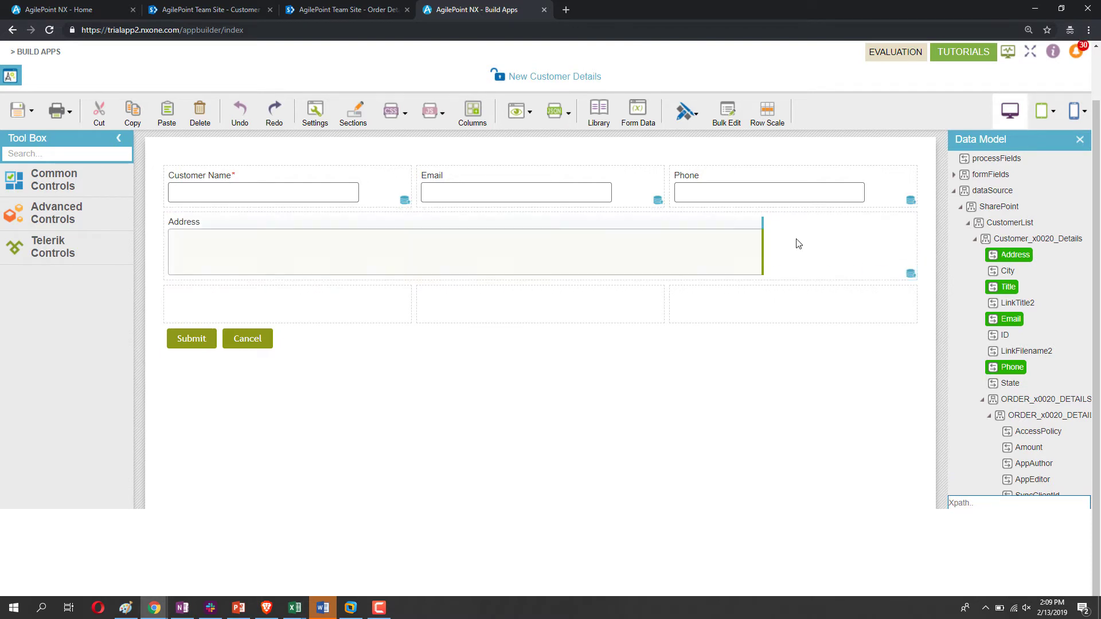
{"action": "left_click_drag", "start_coordinate": [795, 259], "coordinate": [865, 260]}
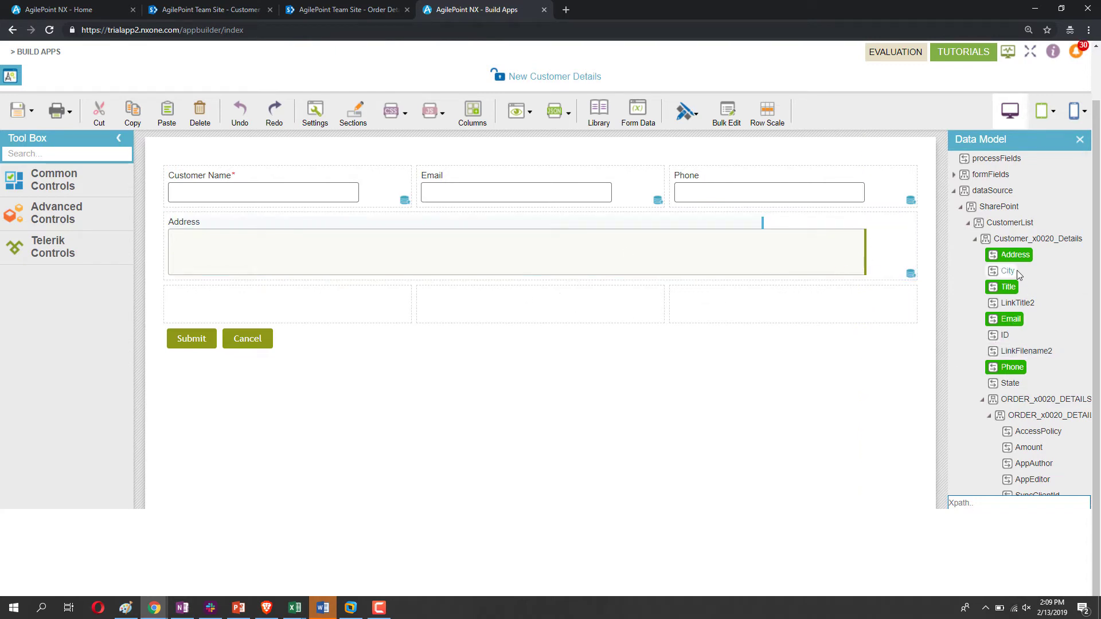
Place the City and State fields in the first two columns of the form's third row.
{"action": "left_click_drag", "start_coordinate": [1016, 271], "coordinate": [273, 305]}
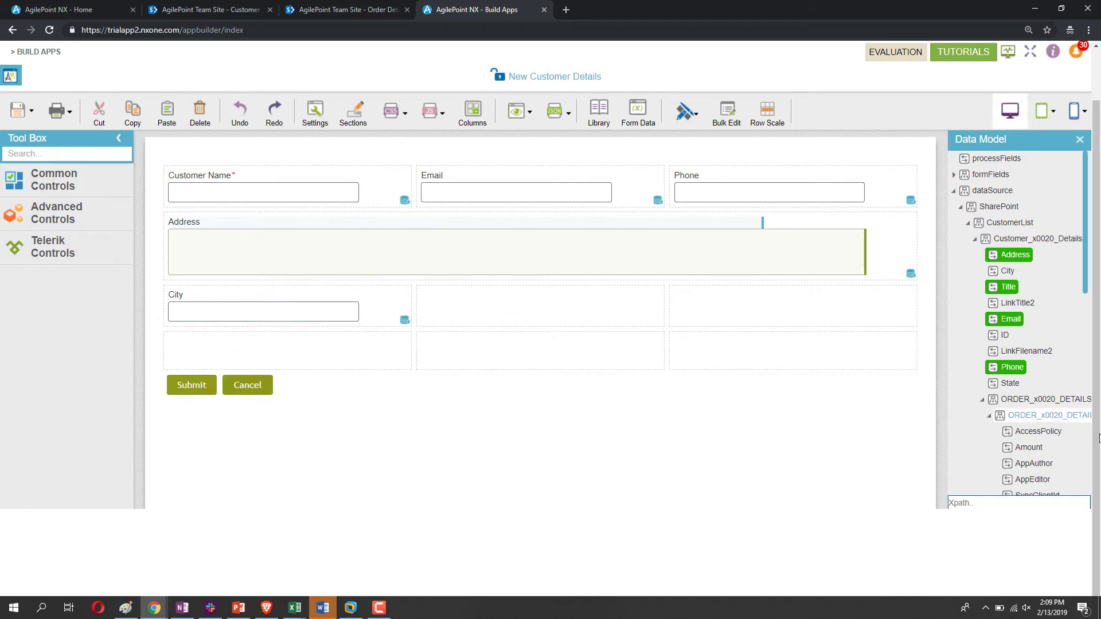
{"action": "left_click_drag", "start_coordinate": [1013, 389], "coordinate": [450, 303]}
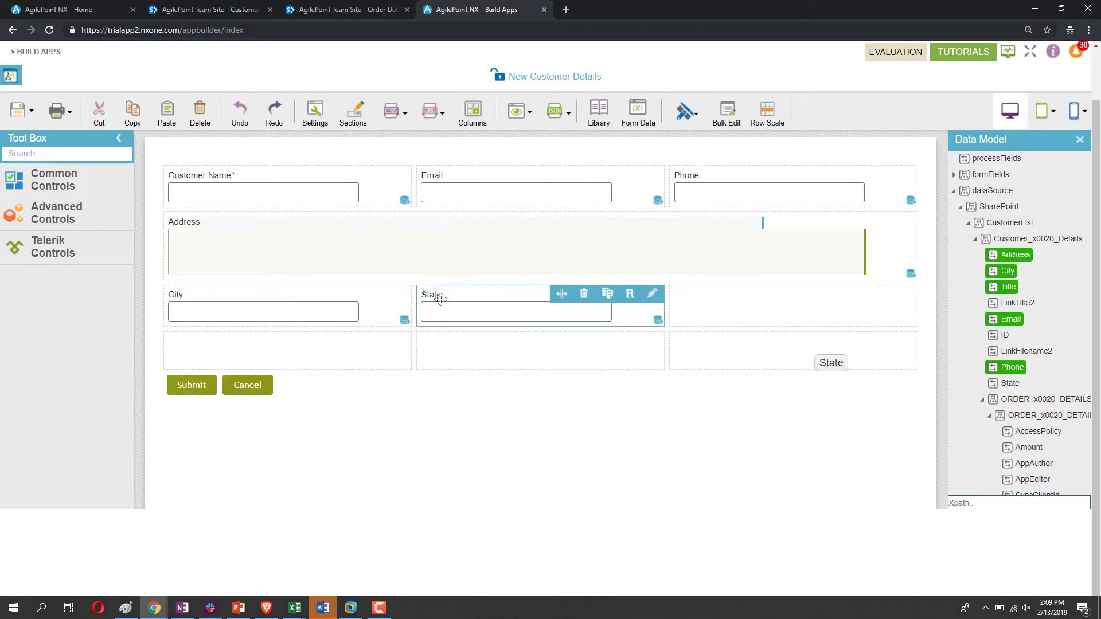
Add a Heading control above the Customer Name row and label it Customer Information.
{"action": "left_click", "coordinate": [80, 153]}
{"action": "type", "text": "heading"}
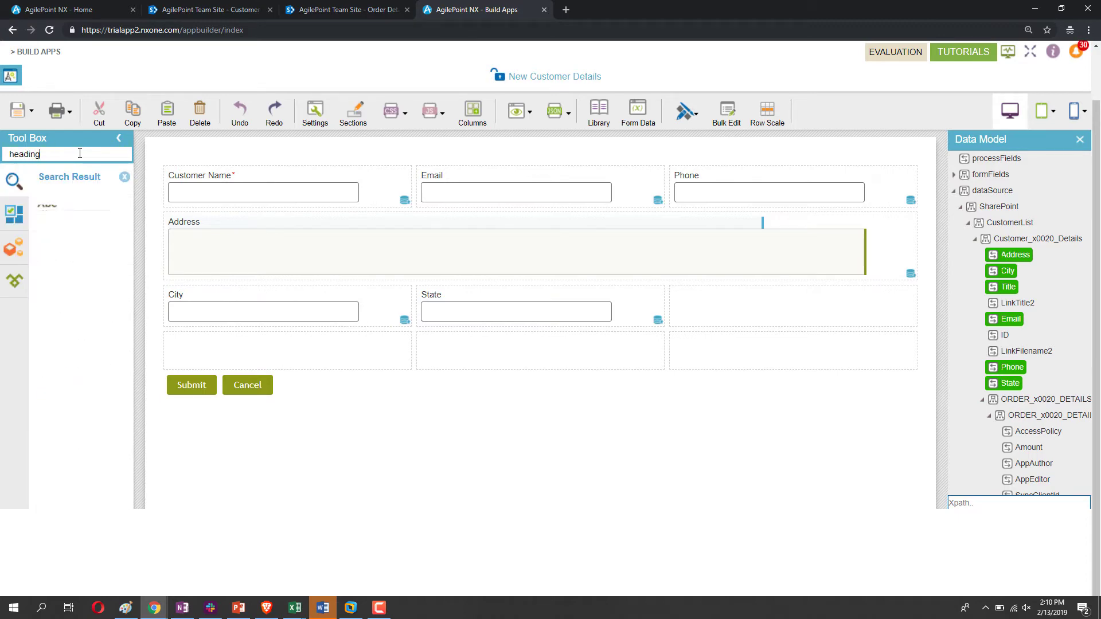
{"action": "left_click_drag", "start_coordinate": [63, 216], "coordinate": [195, 175]}
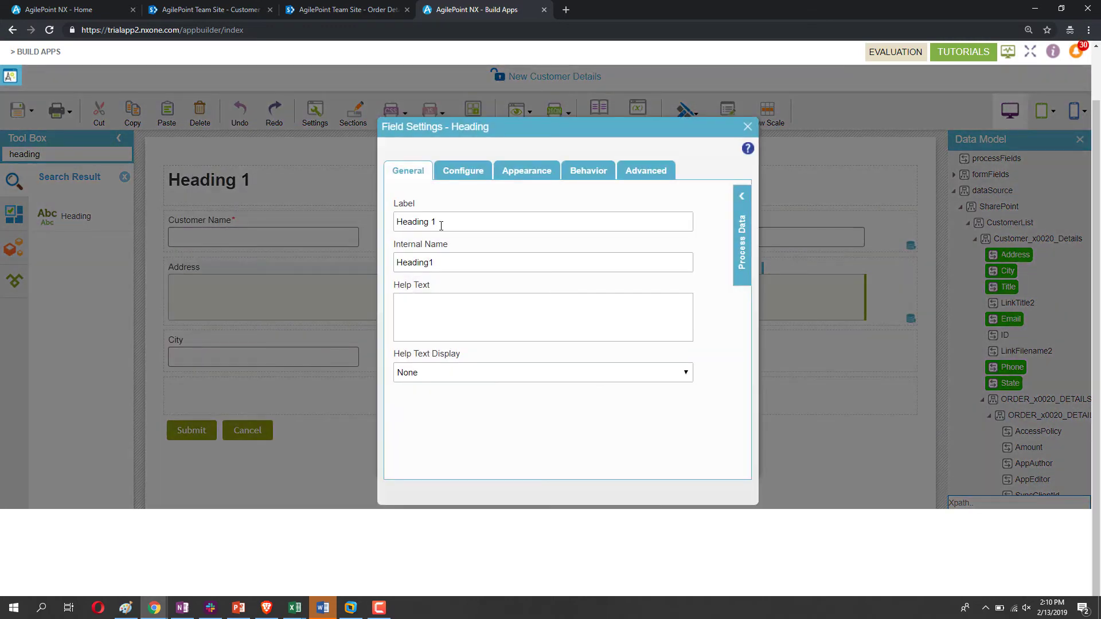
{"action": "type", "text": "Customer"}
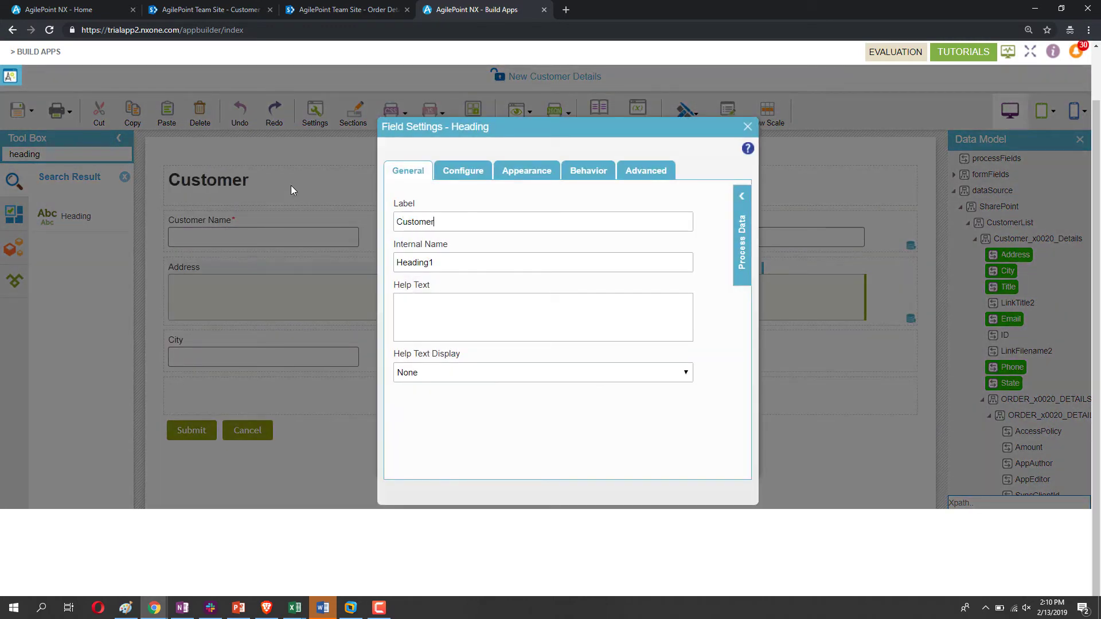
{"action": "type", "text": " Information"}
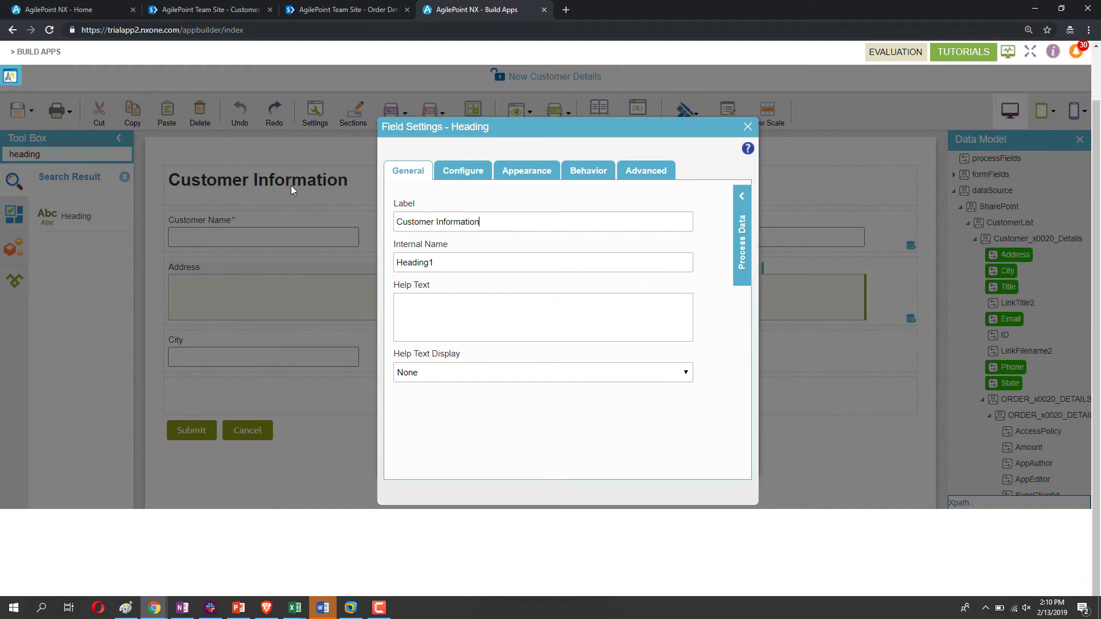
{"action": "key", "text": "Tab"}
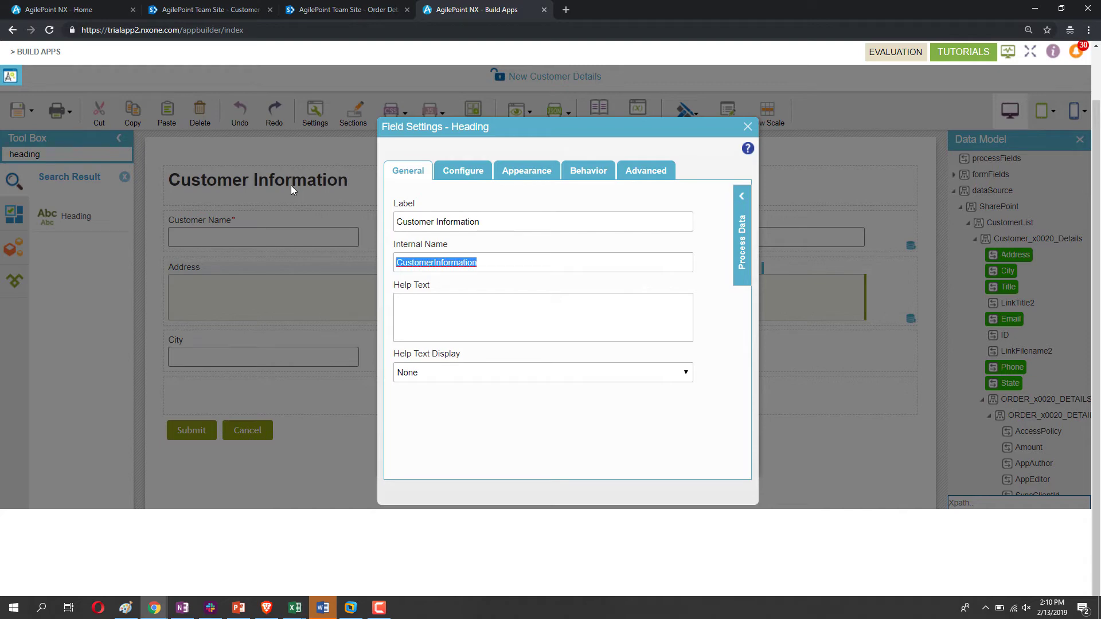
{"action": "left_click", "coordinate": [748, 126]}
Add a second Heading control below the City and State row and label it Order Details.
{"action": "left_click_drag", "start_coordinate": [58, 217], "coordinate": [185, 389]}
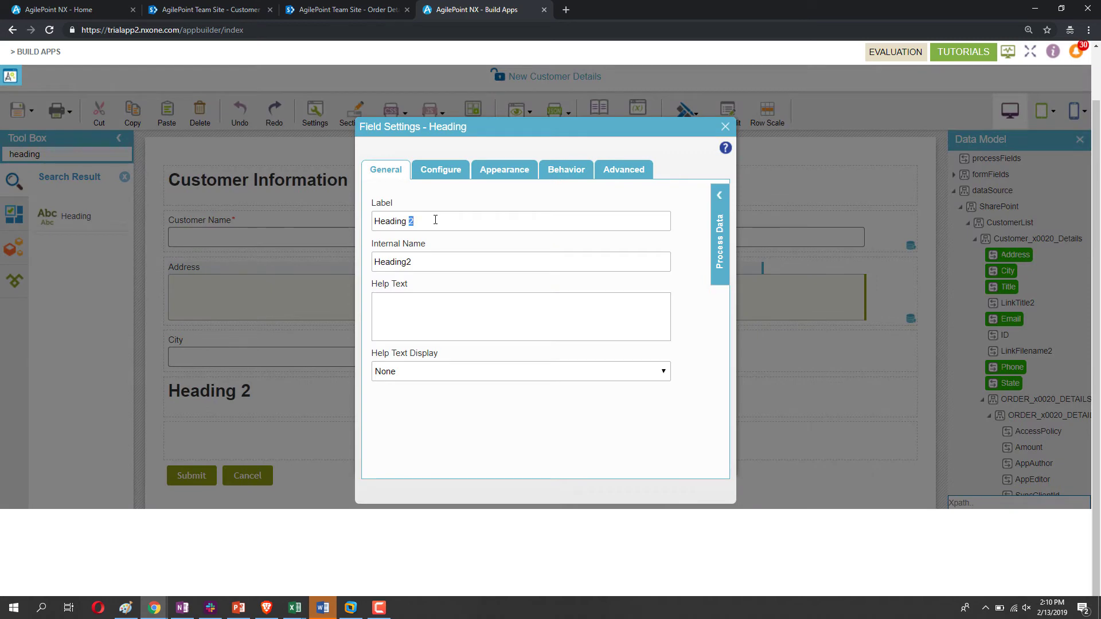
{"action": "triple_click", "coordinate": [431, 218]}
{"action": "type", "text": "Order "}
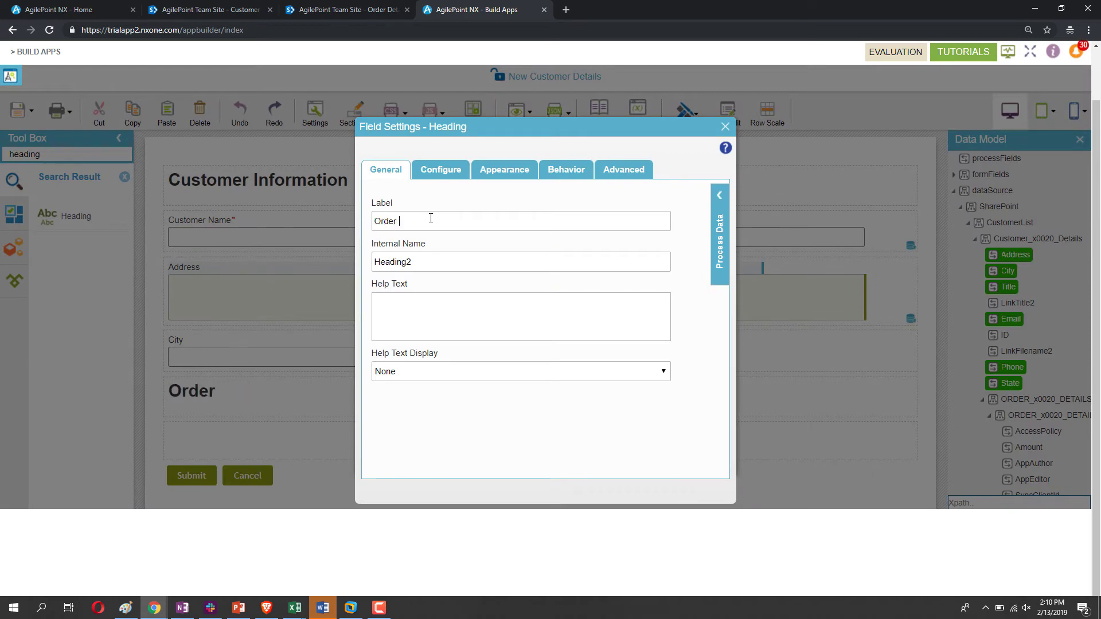
{"action": "type", "text": "Details"}
{"action": "key", "text": "Tab"}
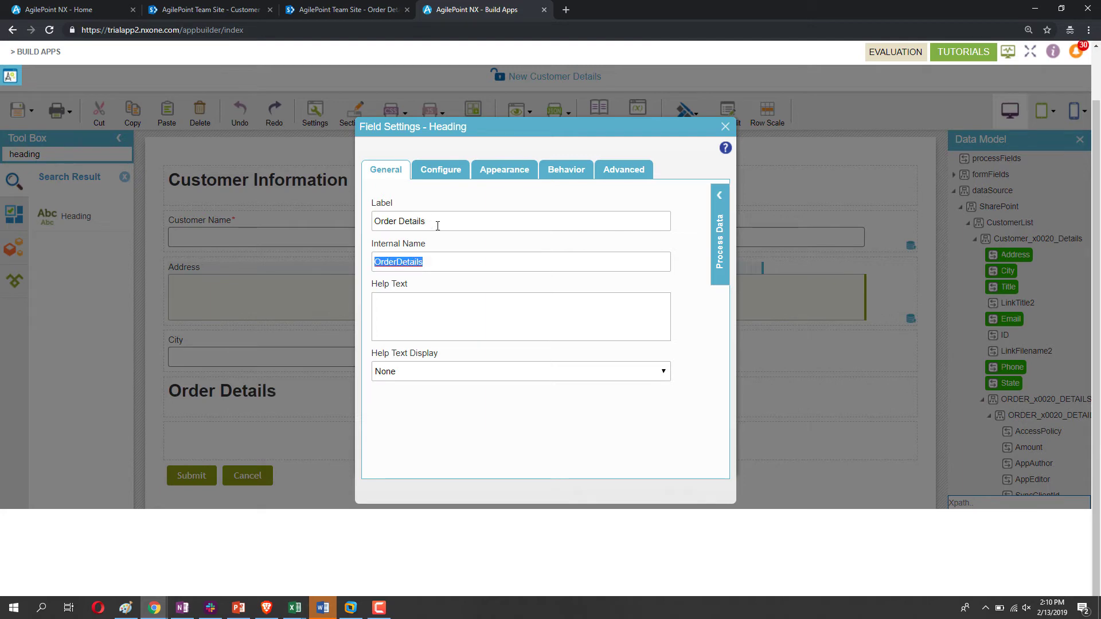
{"action": "left_click", "coordinate": [725, 126]}
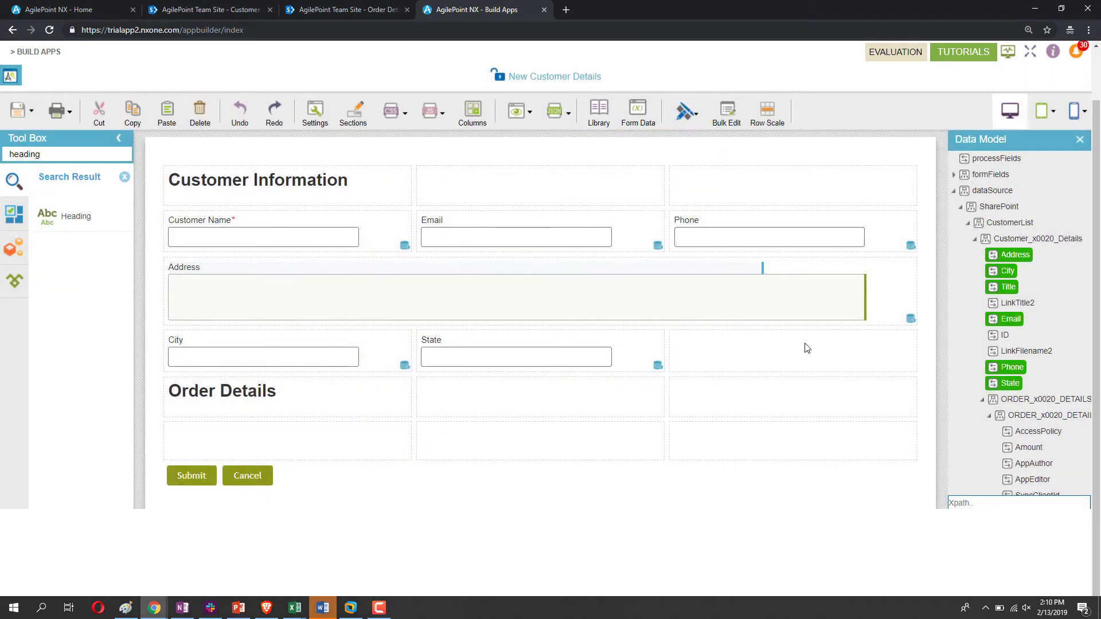
Place the ORDER_x0020_DETAILS node below the Order Details heading as a Subform and widen it across all three columns.
{"action": "scroll", "coordinate": [816, 350], "scroll_direction": "down", "scroll_amount": 1}
{"action": "scroll", "coordinate": [1032, 351], "scroll_direction": "down", "scroll_amount": 2}
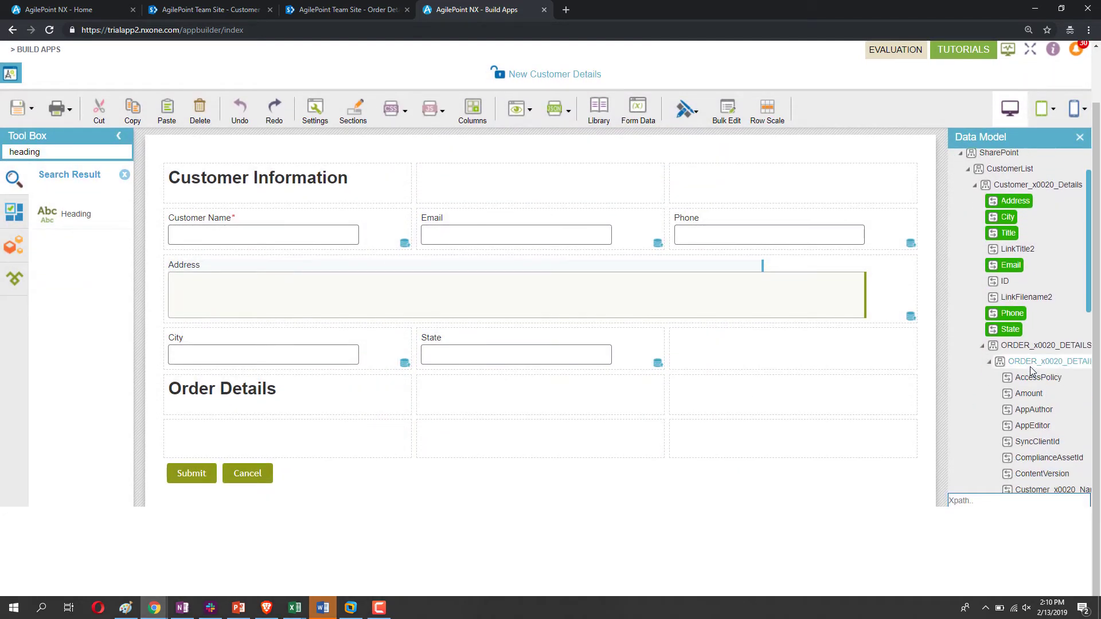
{"action": "left_click_drag", "start_coordinate": [1031, 349], "coordinate": [253, 427]}
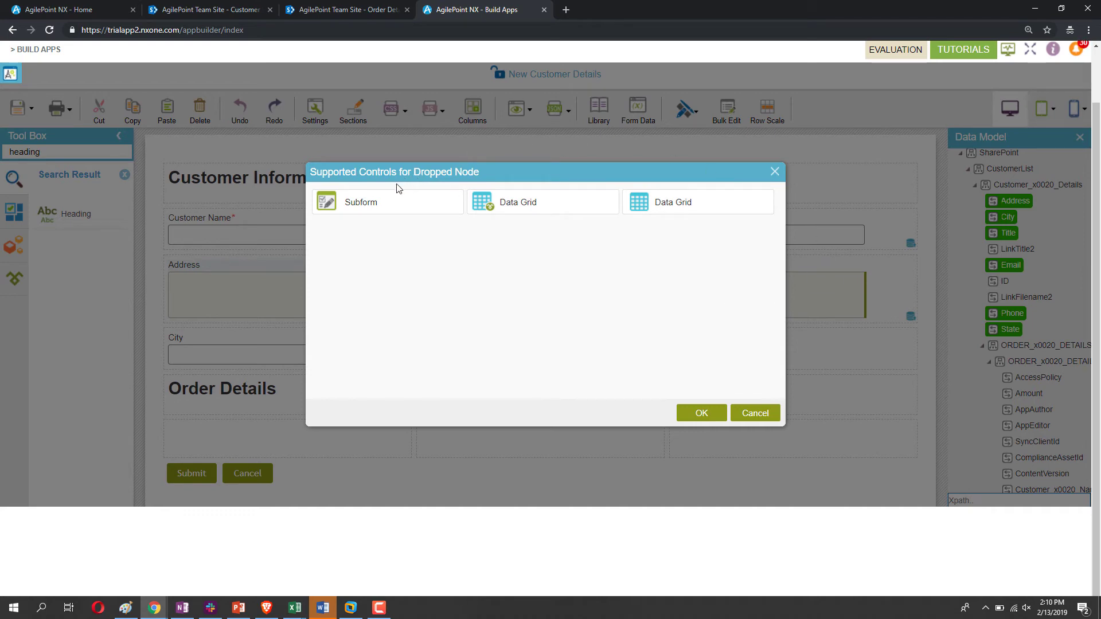
{"action": "left_click", "coordinate": [395, 205]}
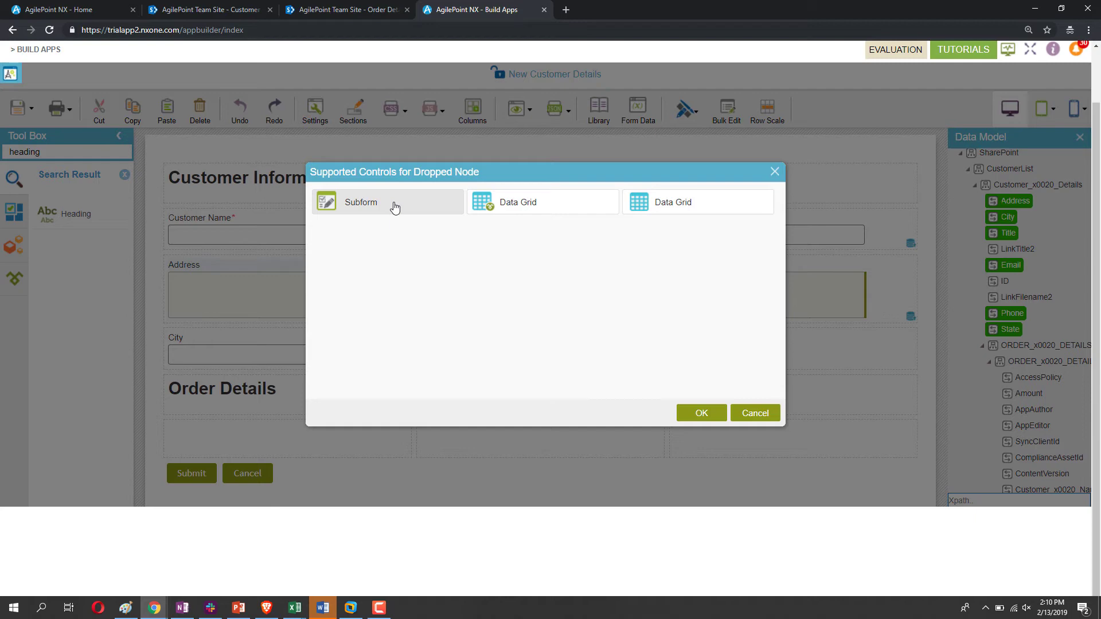
{"action": "left_click", "coordinate": [413, 208]}
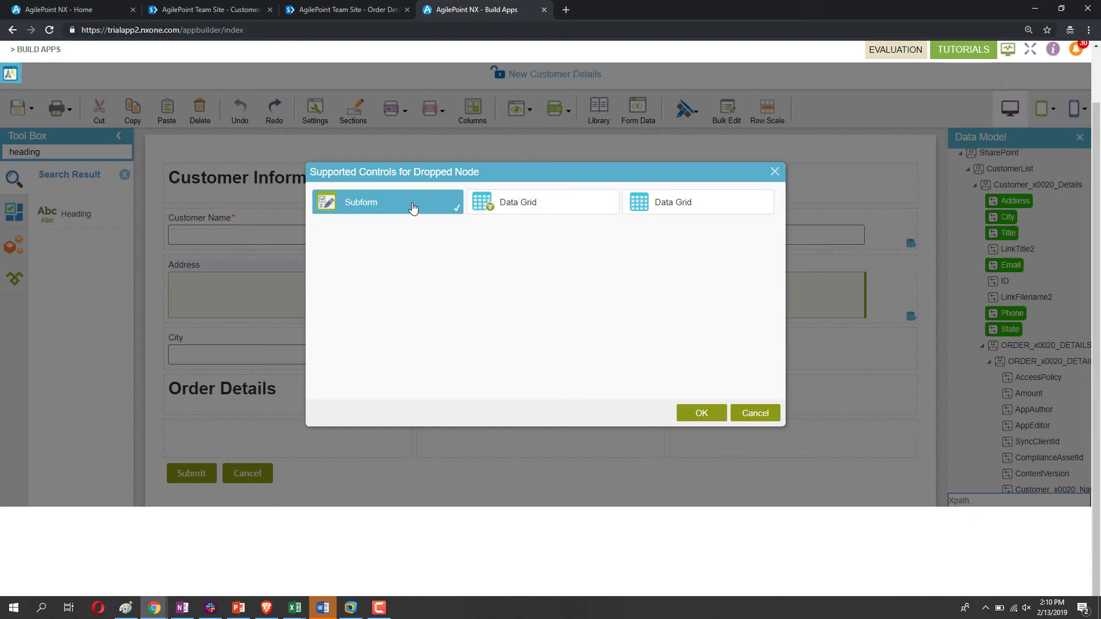
{"action": "left_click", "coordinate": [707, 417]}
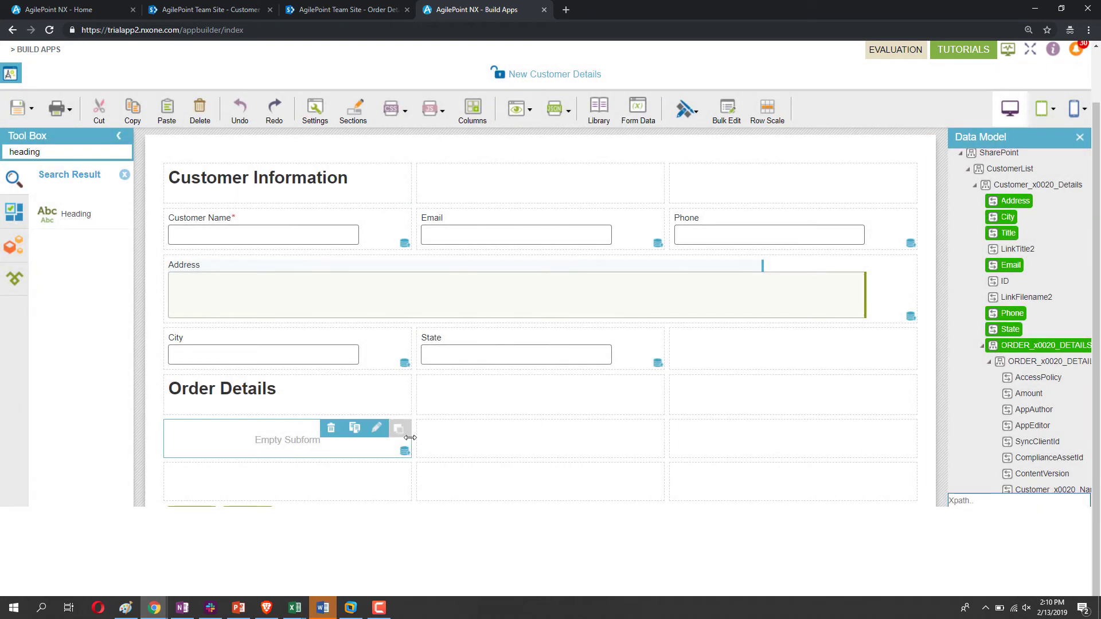
{"action": "left_click_drag", "start_coordinate": [431, 436], "coordinate": [908, 443]}
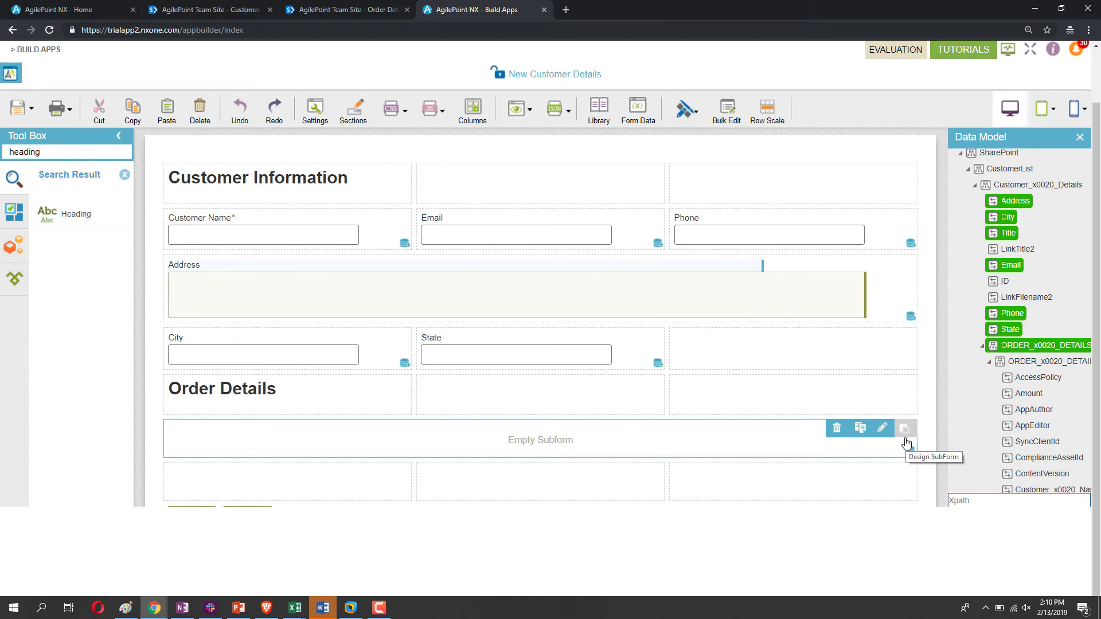
Open the empty subform for design, give it five columns and display its data source fields.
{"action": "left_click", "coordinate": [907, 430]}
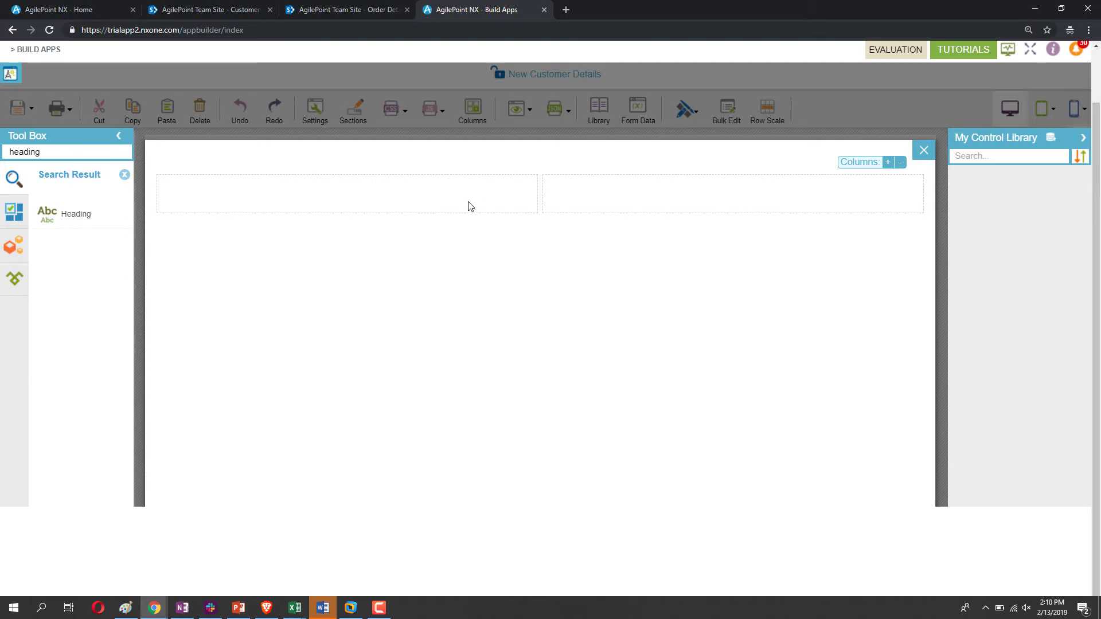
{"action": "left_click", "coordinate": [889, 165]}
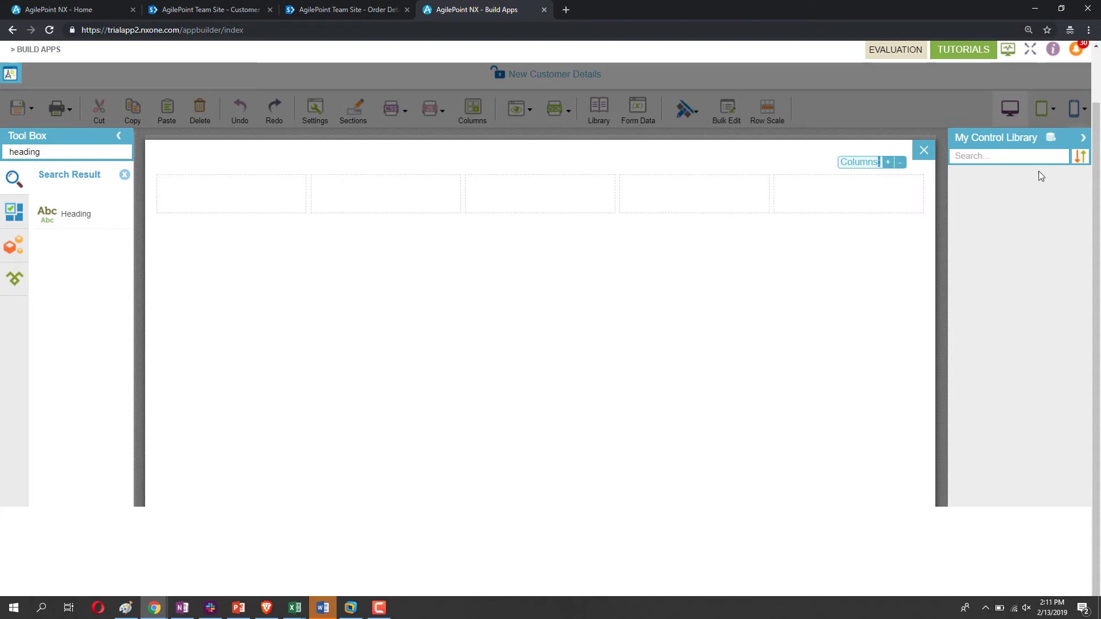
{"action": "left_click", "coordinate": [1050, 141]}
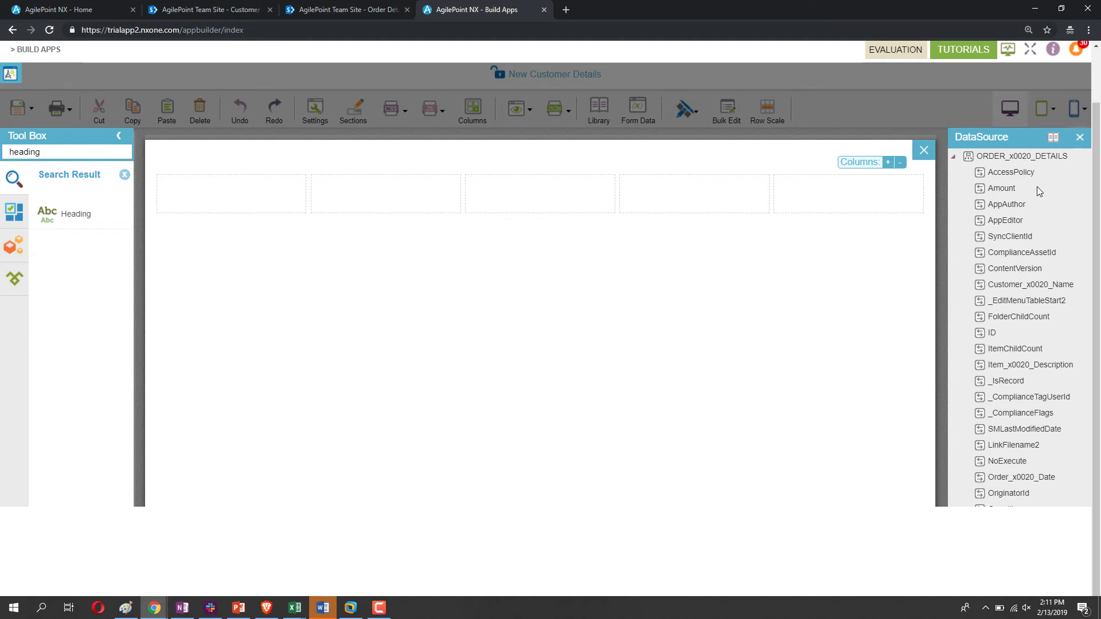
Fill the subform's five columns with the Order Date, Quantity, Unit Price, Amount and Item Description fields, in that order.
{"action": "scroll", "coordinate": [1047, 281], "scroll_direction": "down", "scroll_amount": 1}
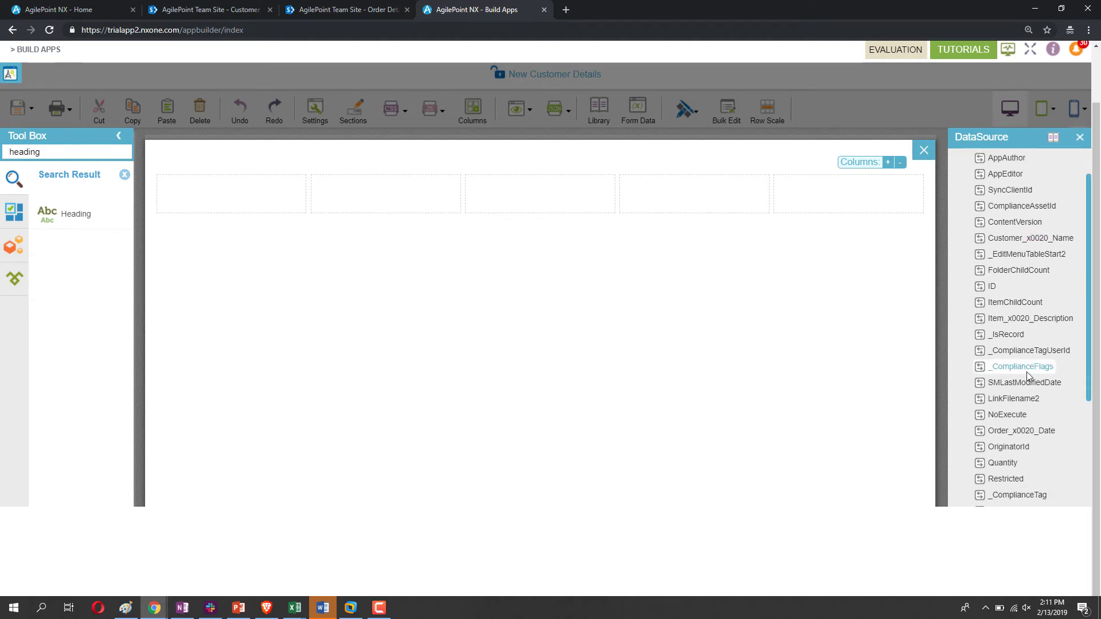
{"action": "left_click_drag", "start_coordinate": [1022, 426], "coordinate": [225, 199]}
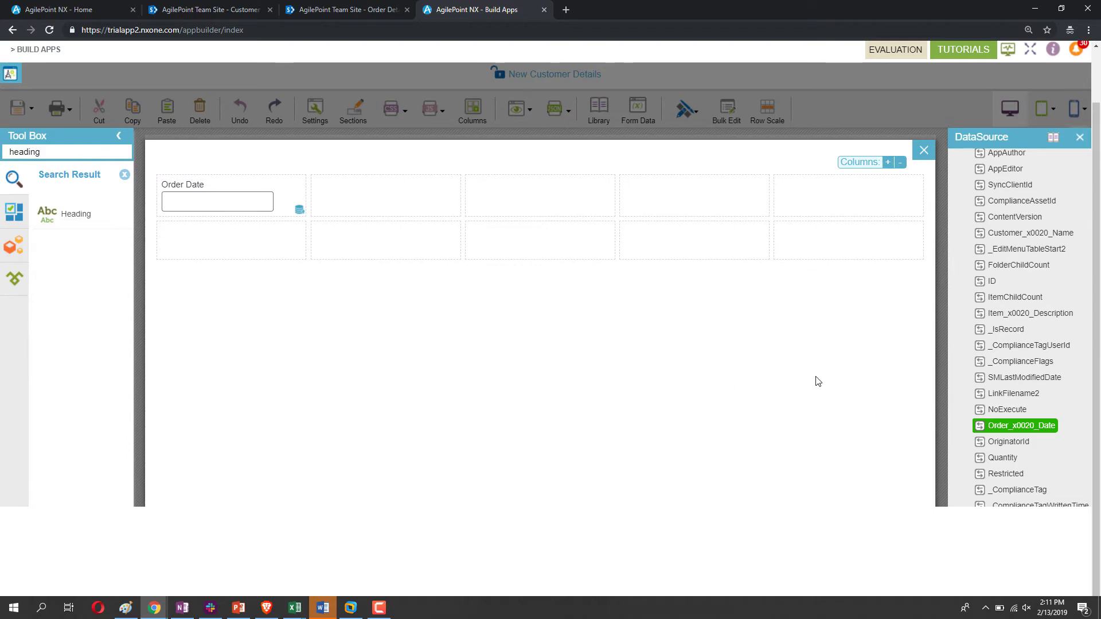
{"action": "left_click_drag", "start_coordinate": [998, 457], "coordinate": [362, 195]}
{"action": "scroll", "coordinate": [1034, 441], "scroll_direction": "down", "scroll_amount": 1}
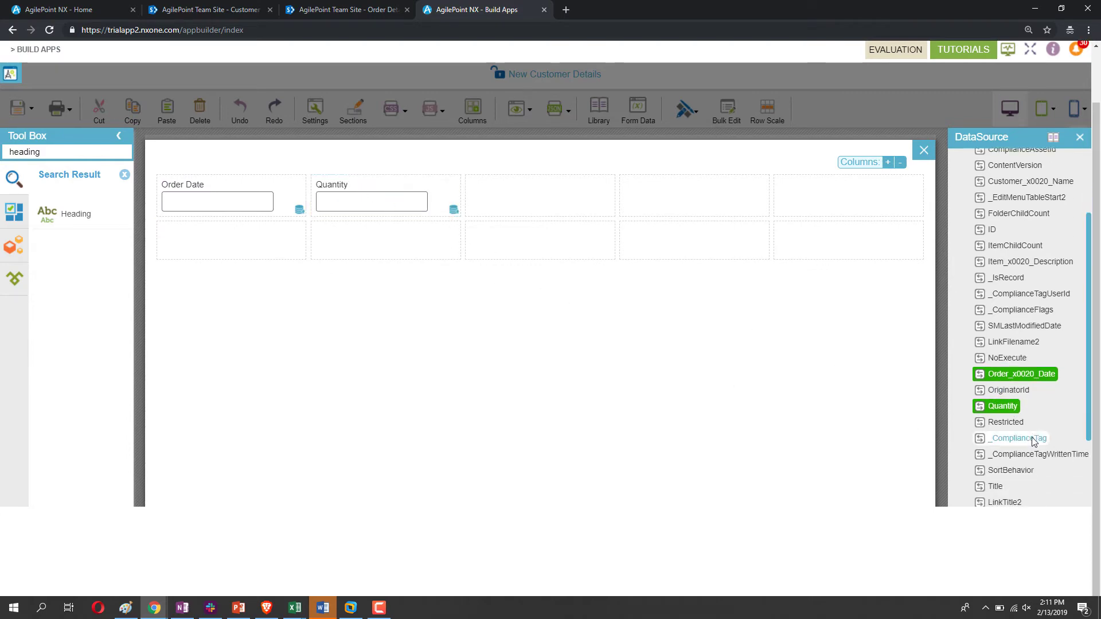
{"action": "scroll", "coordinate": [1034, 445], "scroll_direction": "down", "scroll_amount": 2}
{"action": "left_click_drag", "start_coordinate": [1028, 465], "coordinate": [499, 205]}
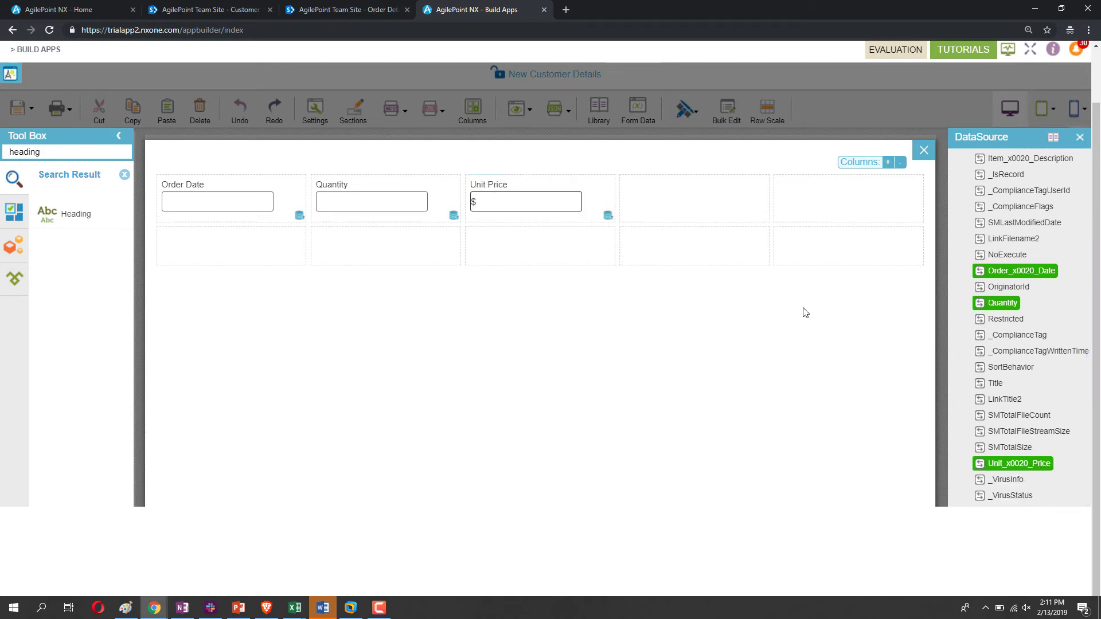
{"action": "scroll", "coordinate": [1008, 281], "scroll_direction": "up", "scroll_amount": 4}
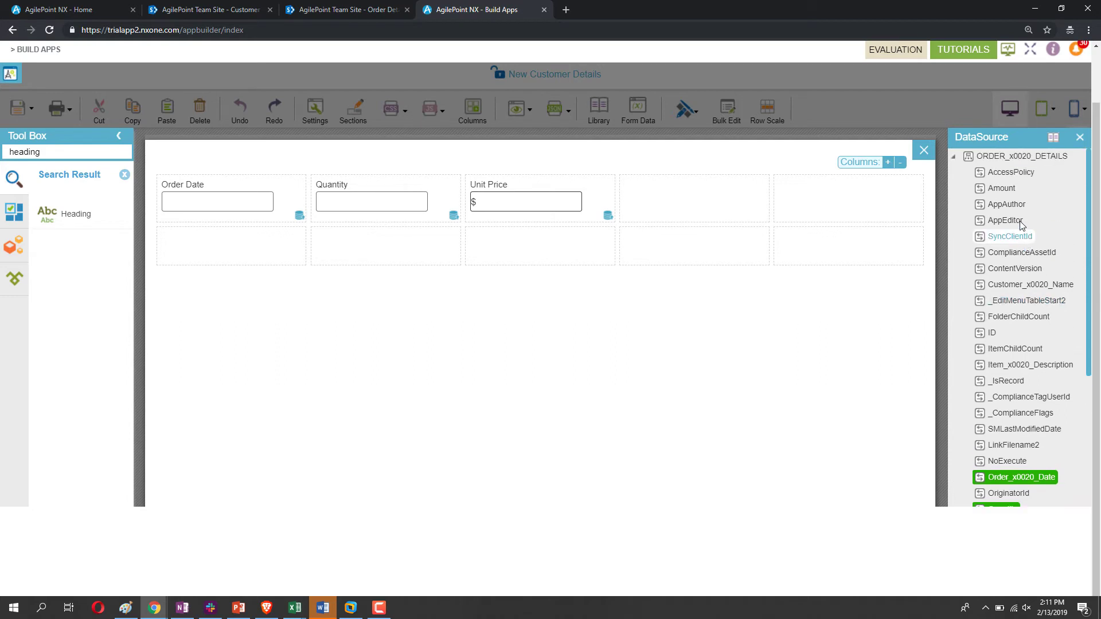
{"action": "left_click_drag", "start_coordinate": [1006, 194], "coordinate": [677, 205]}
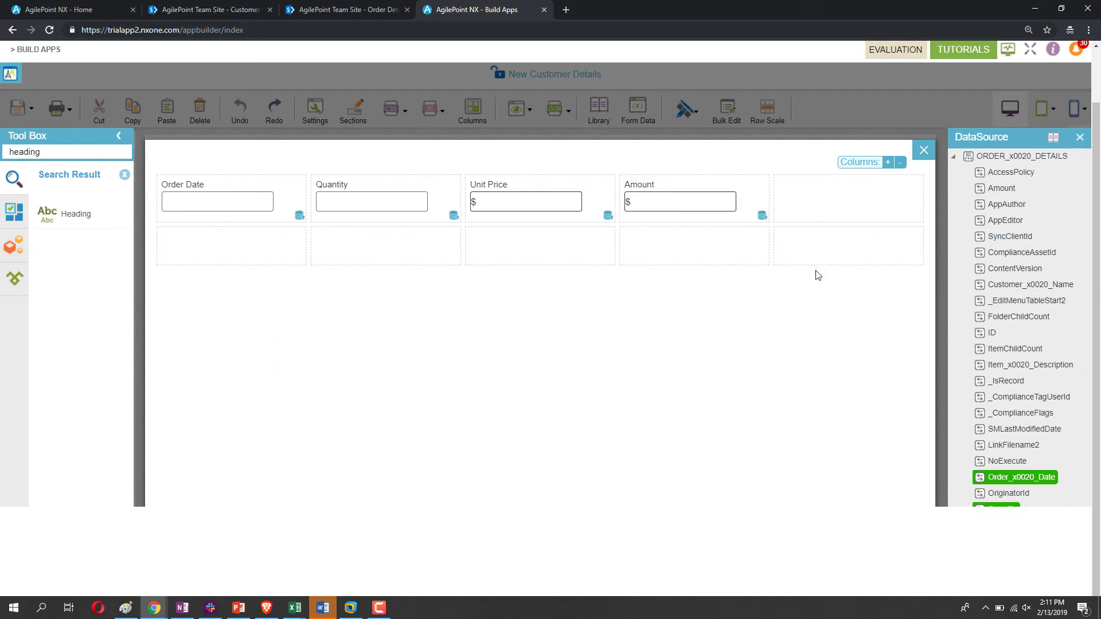
{"action": "scroll", "coordinate": [1039, 384], "scroll_direction": "down", "scroll_amount": 3}
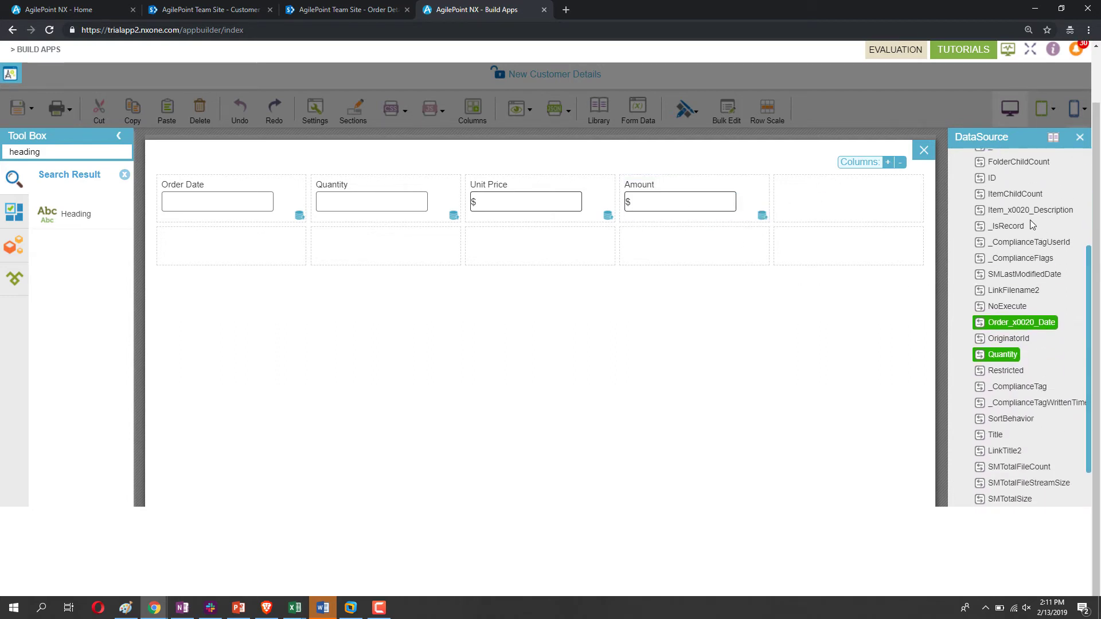
{"action": "left_click_drag", "start_coordinate": [1031, 212], "coordinate": [791, 206]}
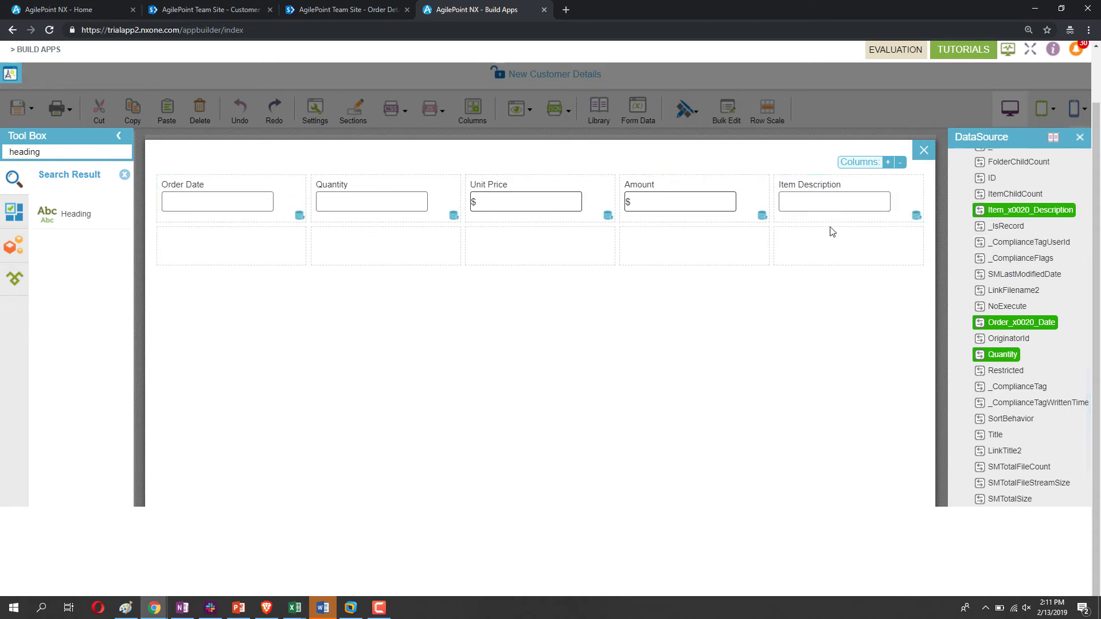
Finish designing the subform, and save and check in the New Customer Details form.
{"action": "left_click", "coordinate": [924, 152]}
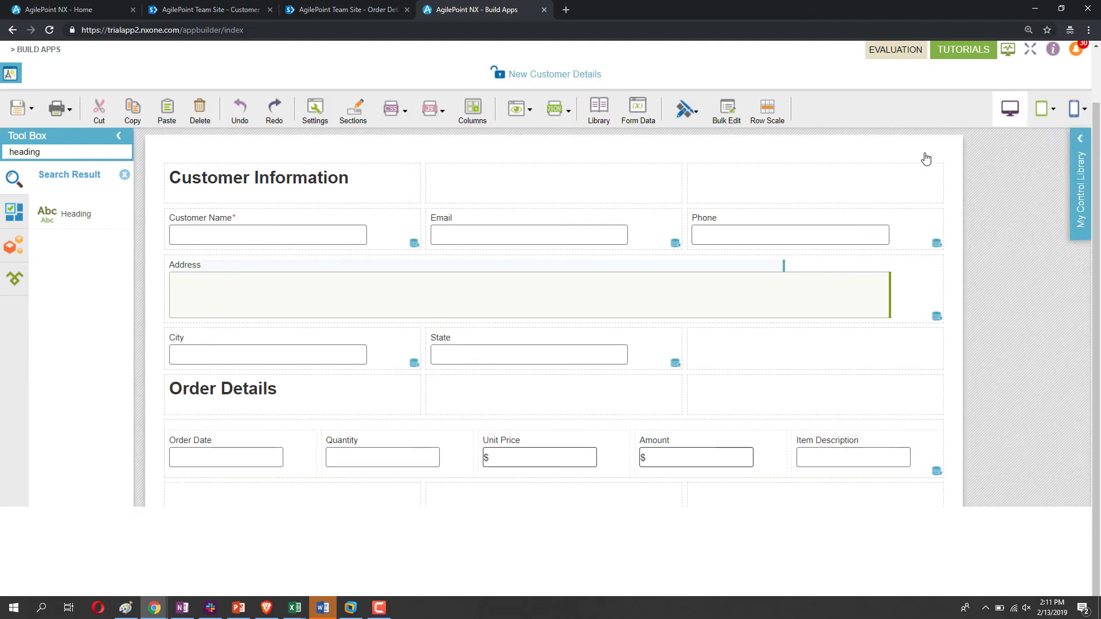
{"action": "left_click", "coordinate": [31, 108]}
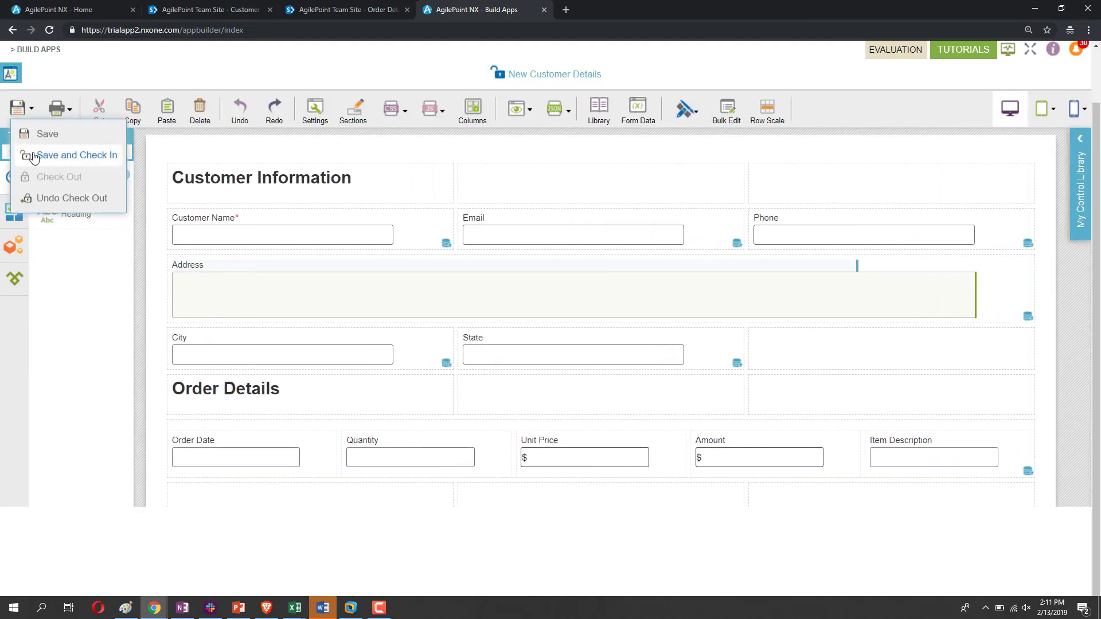
{"action": "left_click", "coordinate": [37, 154]}
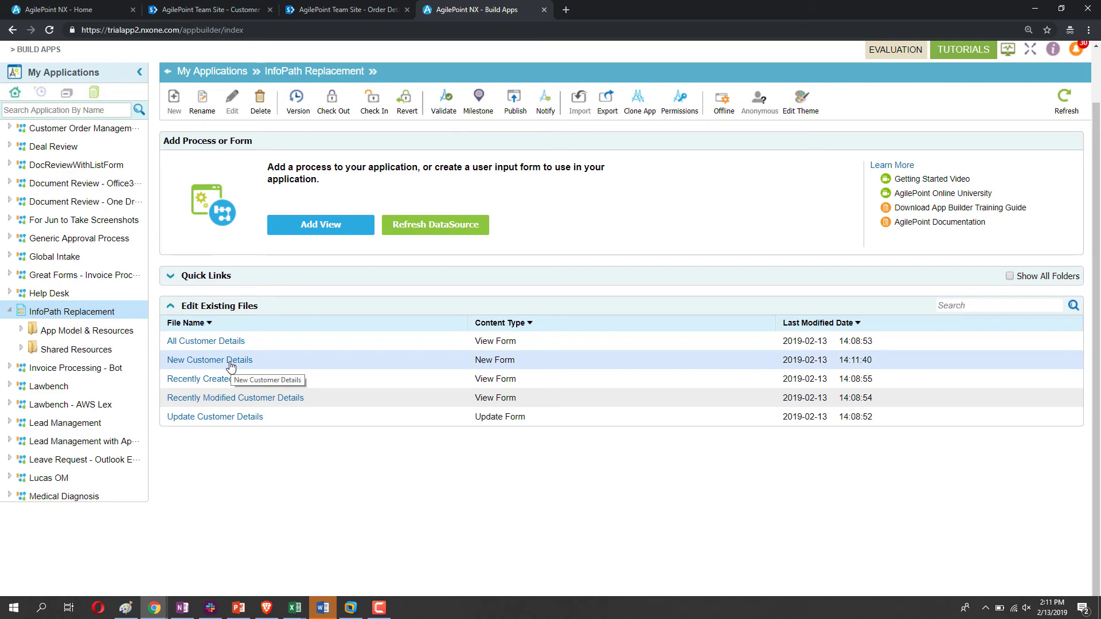
Open the Update Customer Details form, copy the New Customer Details layout into it, and save and check it in.
{"action": "left_click", "coordinate": [208, 422]}
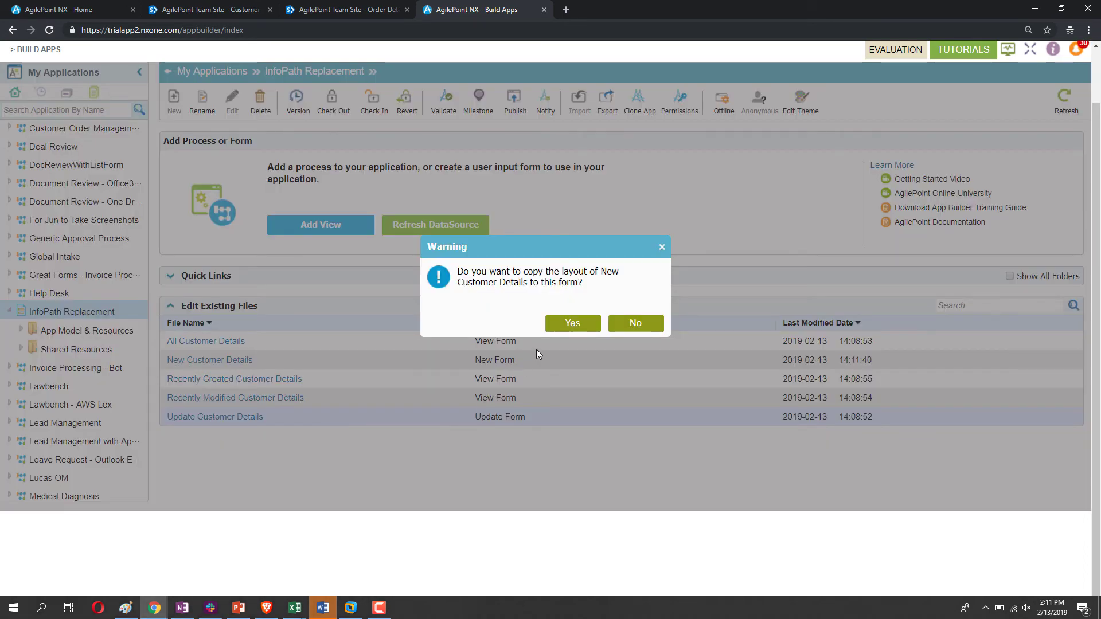
{"action": "left_click", "coordinate": [555, 325]}
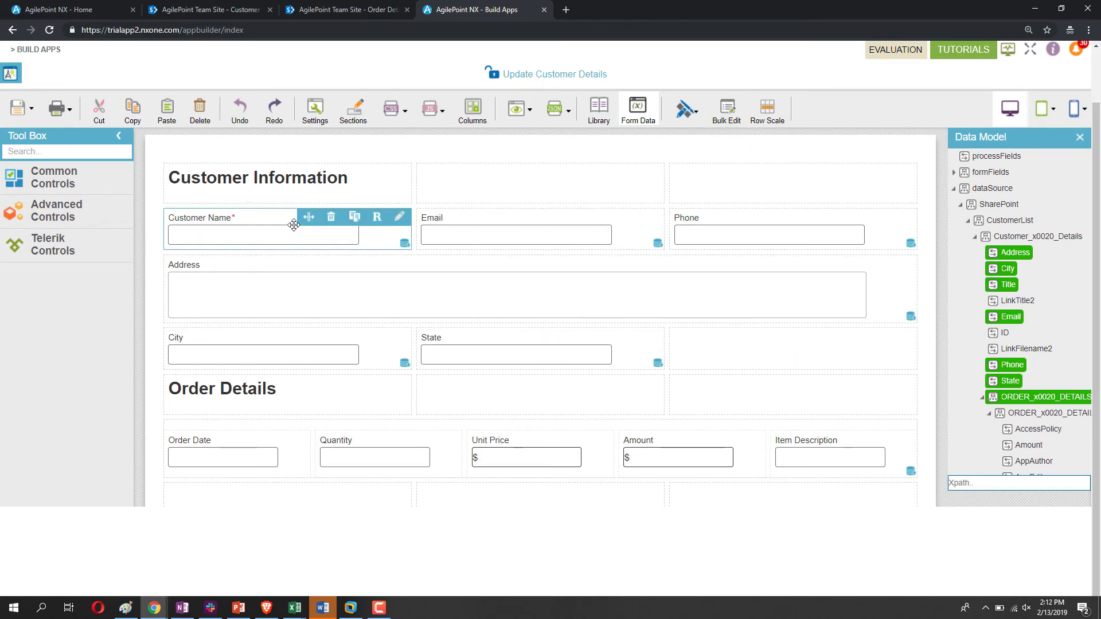
{"action": "left_click", "coordinate": [18, 108]}
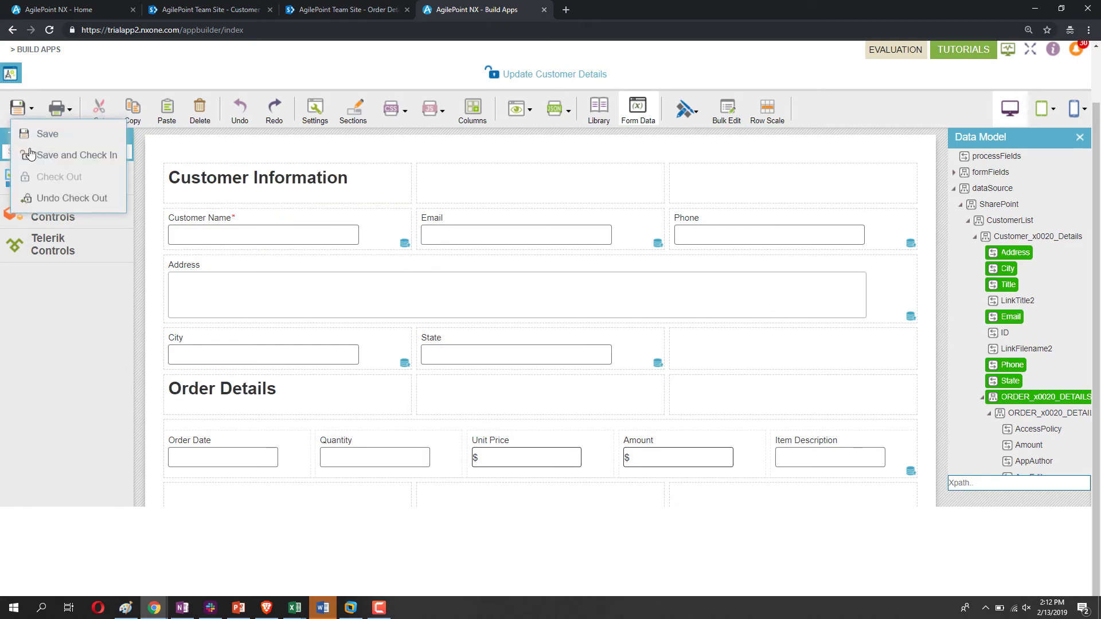
{"action": "left_click", "coordinate": [31, 155]}
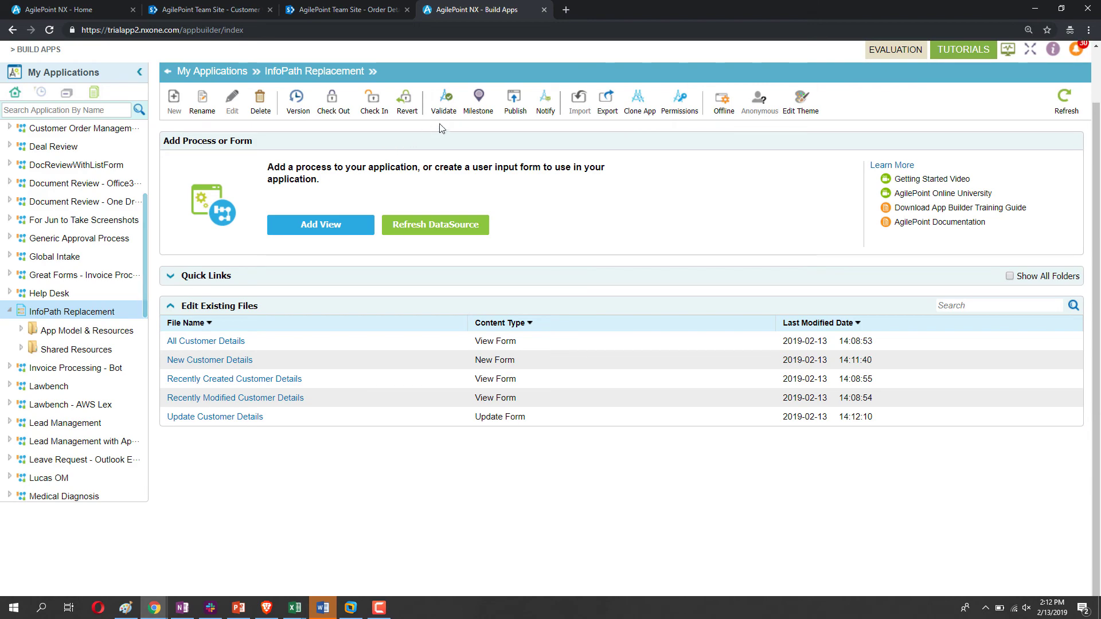
Check in the pending files and publish the InfoPath Replacement application as version 1.00, without setting permissions.
{"action": "left_click", "coordinate": [510, 109]}
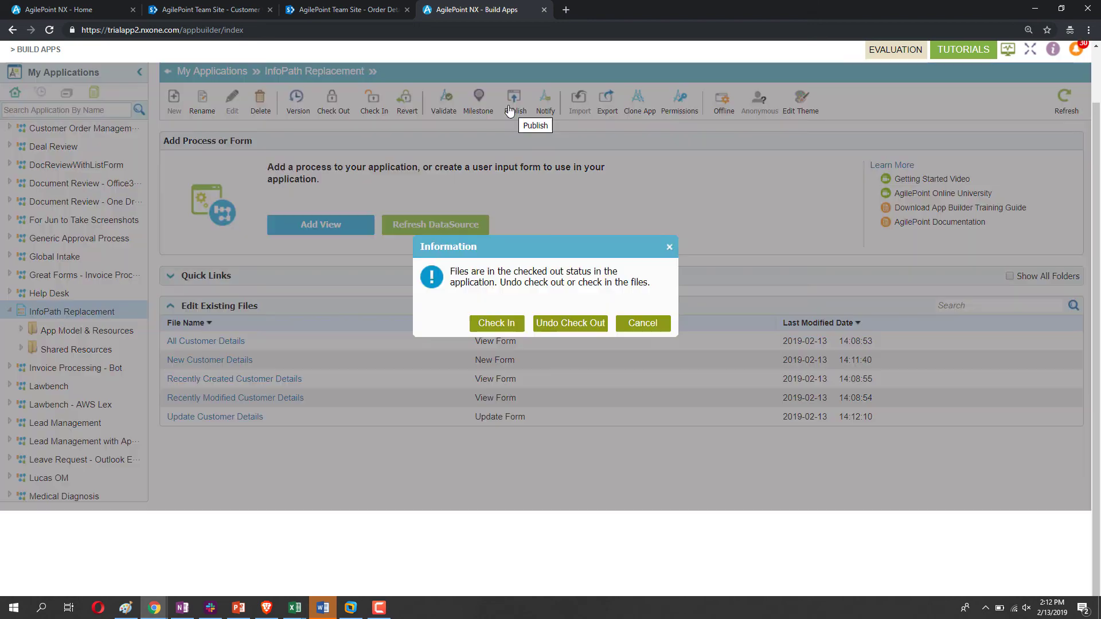
{"action": "left_click", "coordinate": [503, 330]}
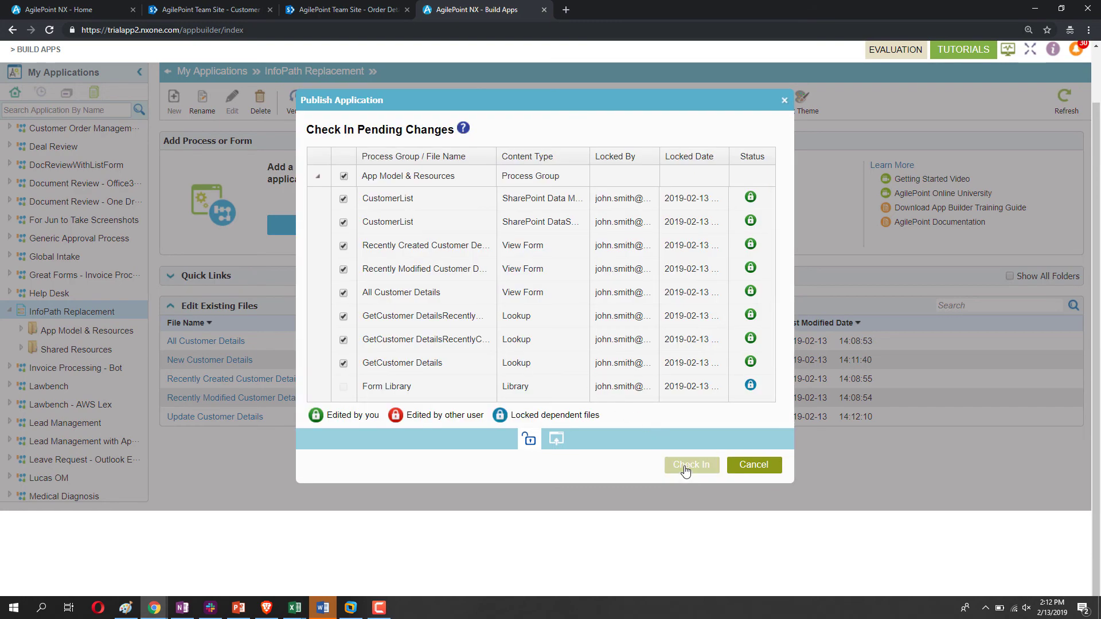
{"action": "left_click", "coordinate": [690, 465]}
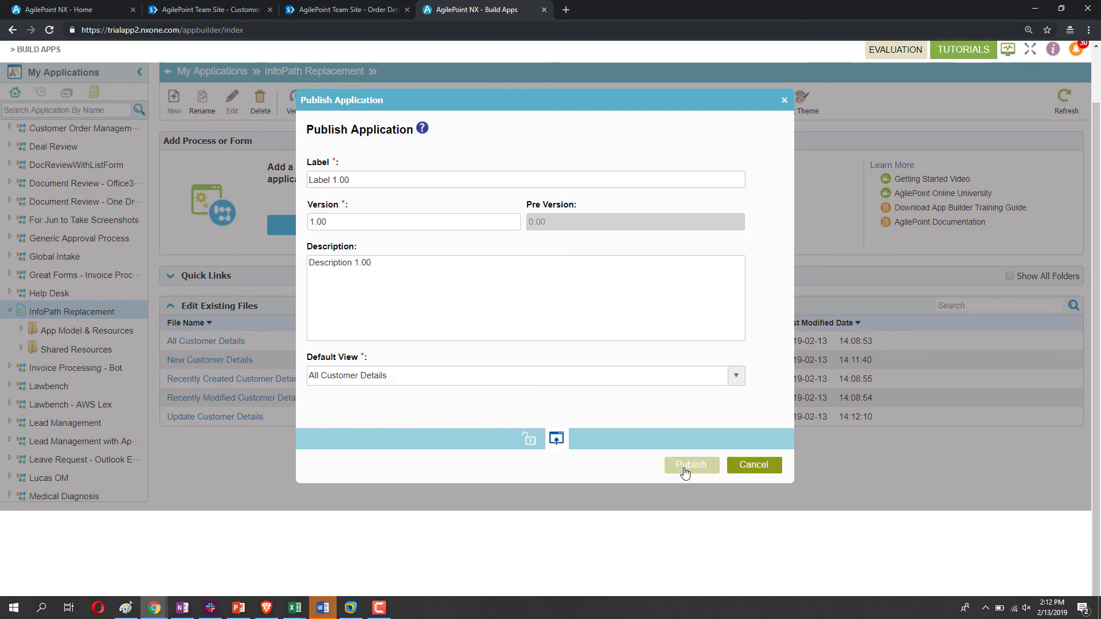
{"action": "left_click", "coordinate": [685, 469]}
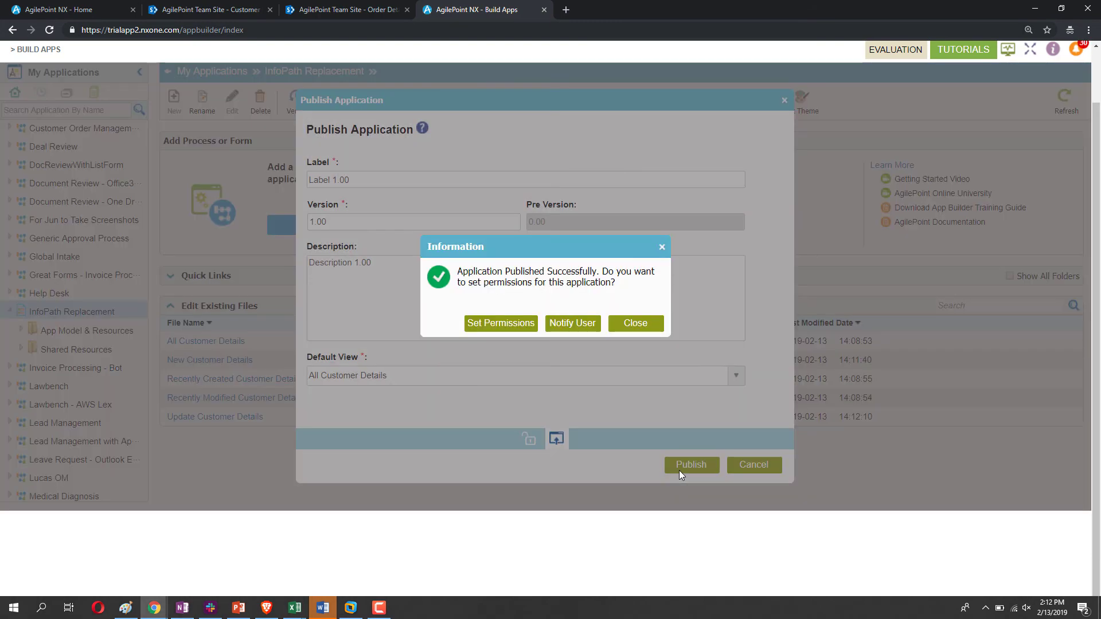
{"action": "left_click", "coordinate": [625, 336]}
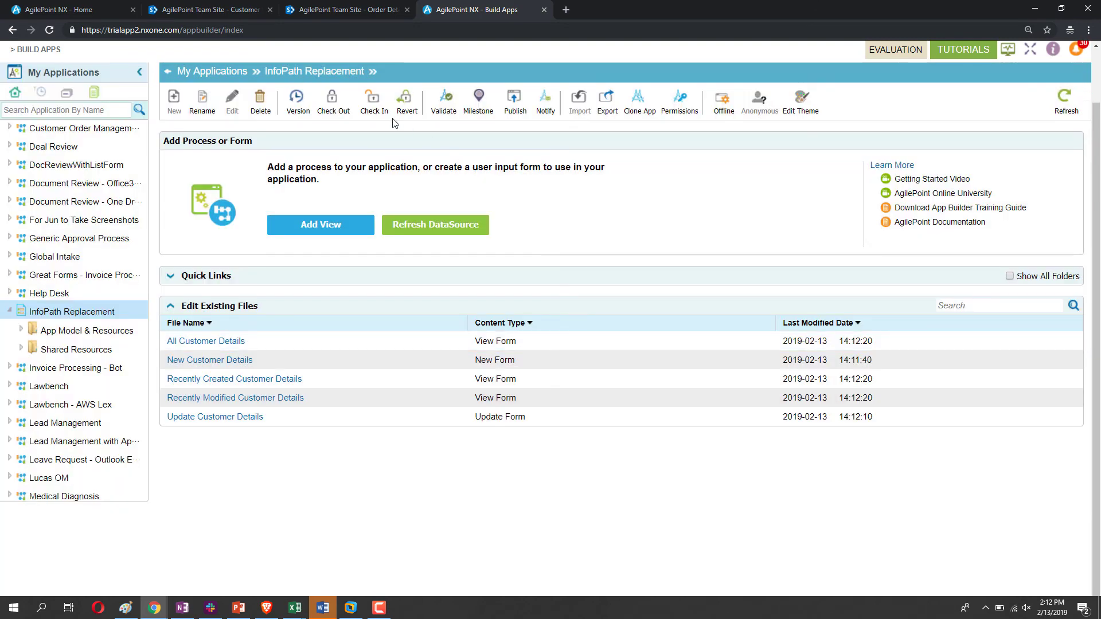
In SharePoint, associate the Customer Details list's item forms with the InfoPath Replacement app through AgilePoint's ListForm Association, and save it.
{"action": "left_click", "coordinate": [238, 10]}
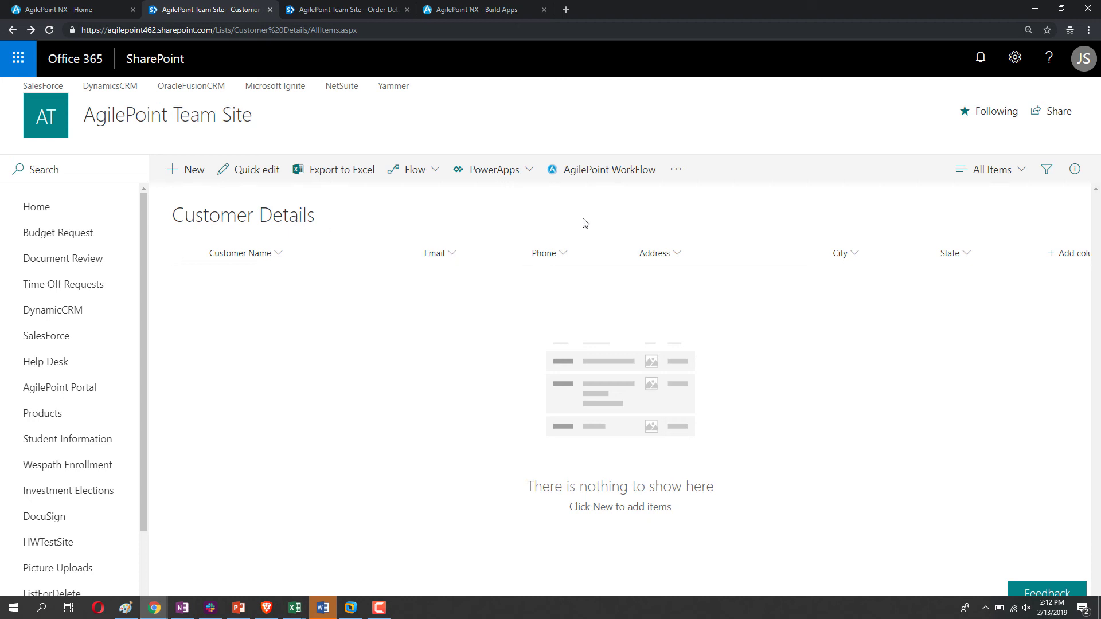
{"action": "left_click", "coordinate": [597, 174]}
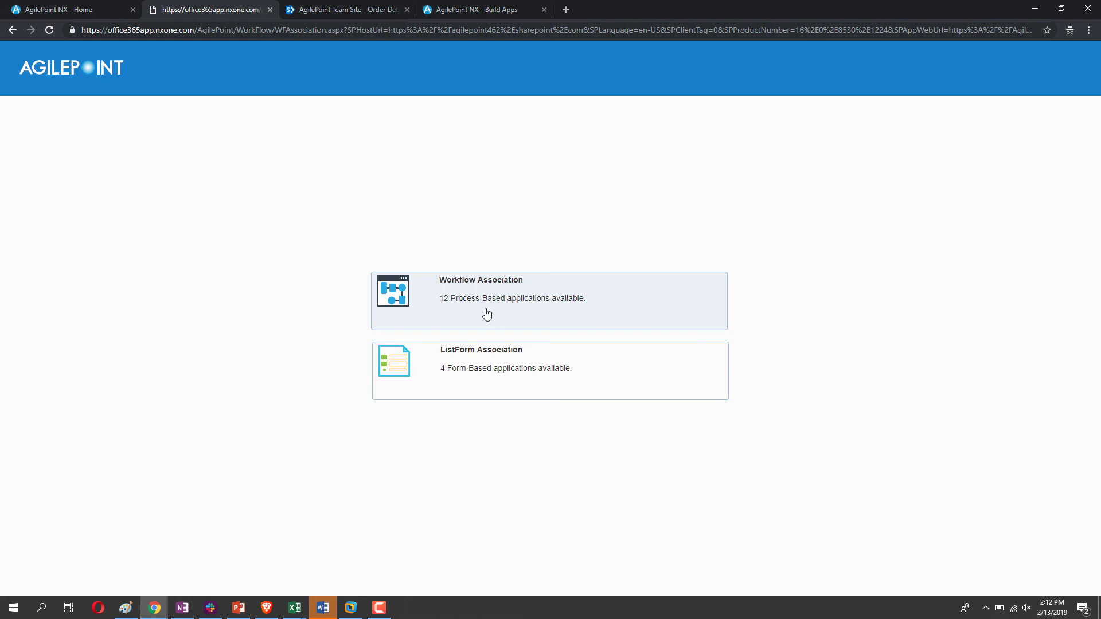
{"action": "left_click", "coordinate": [466, 361]}
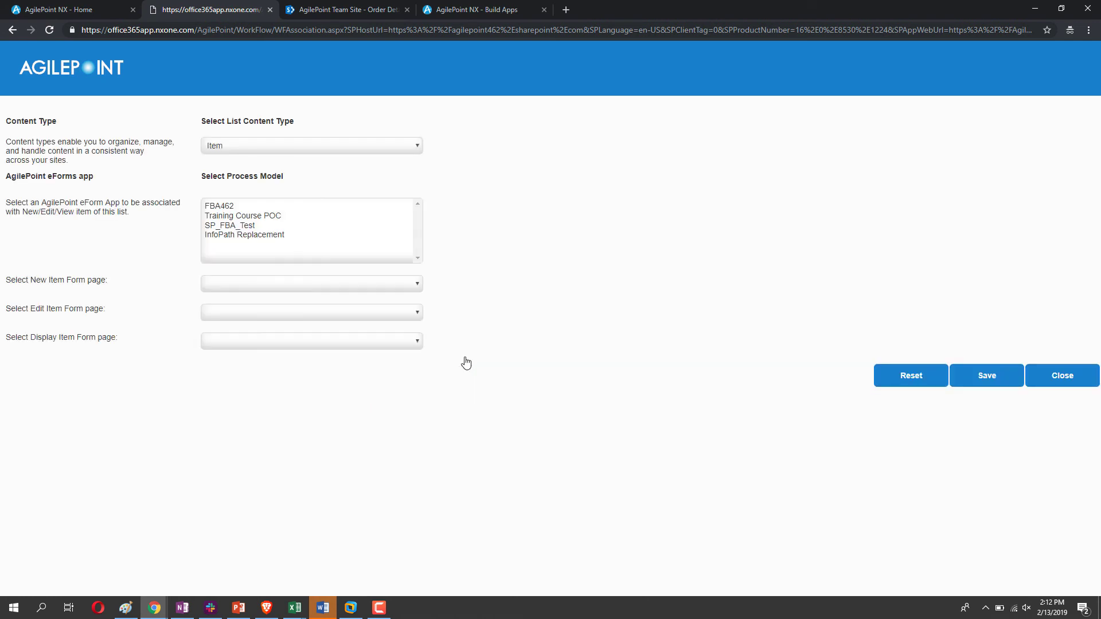
{"action": "left_click", "coordinate": [261, 234]}
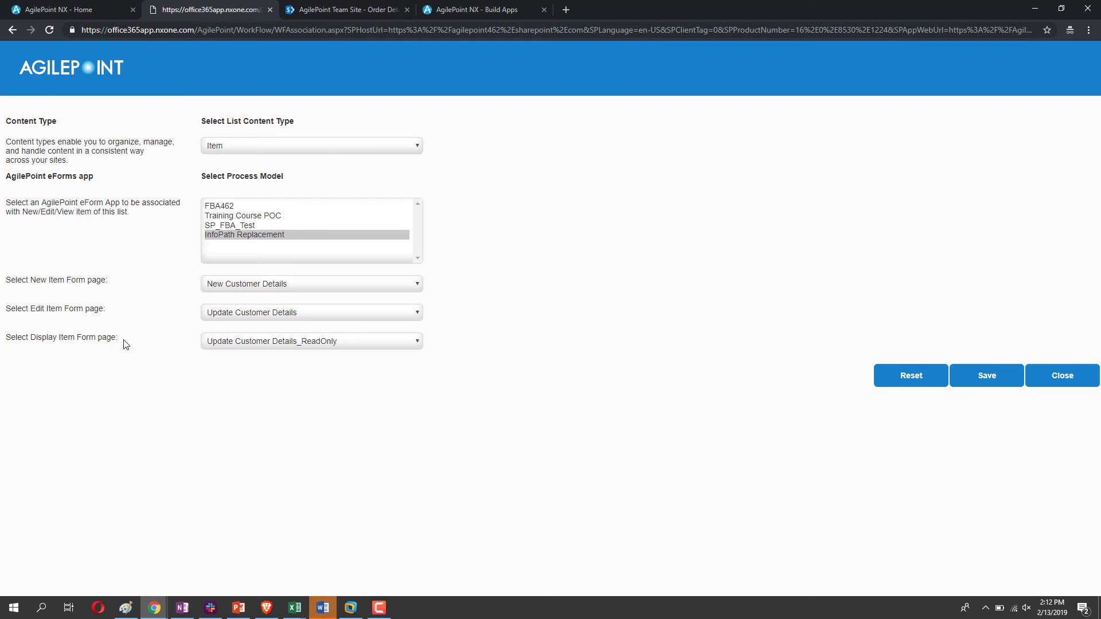
{"action": "left_click", "coordinate": [982, 380]}
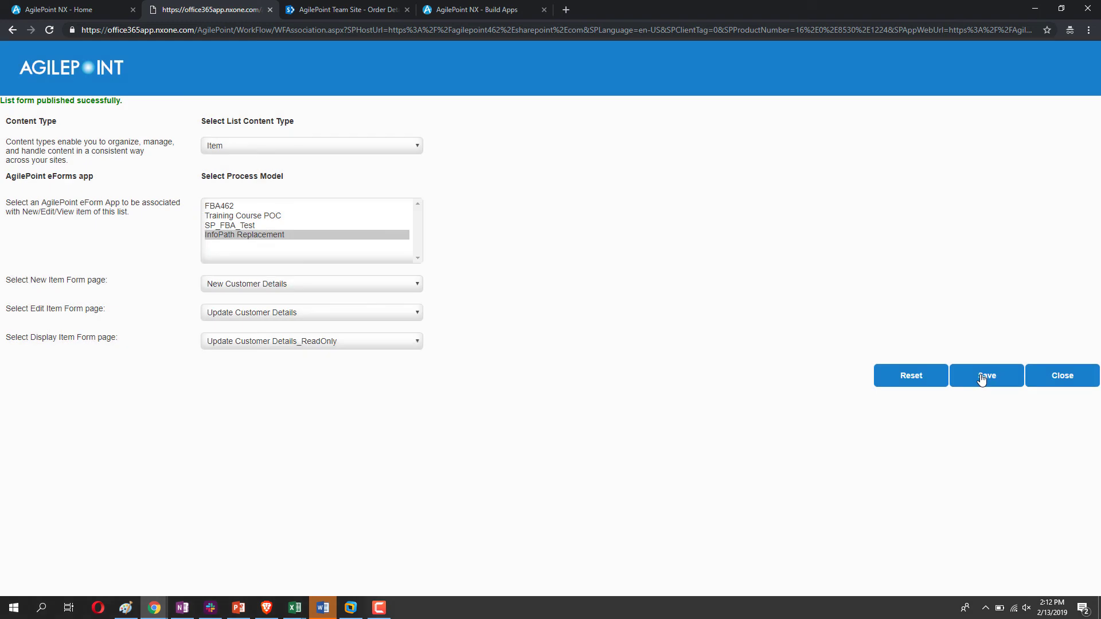
{"action": "left_click", "coordinate": [1072, 380]}
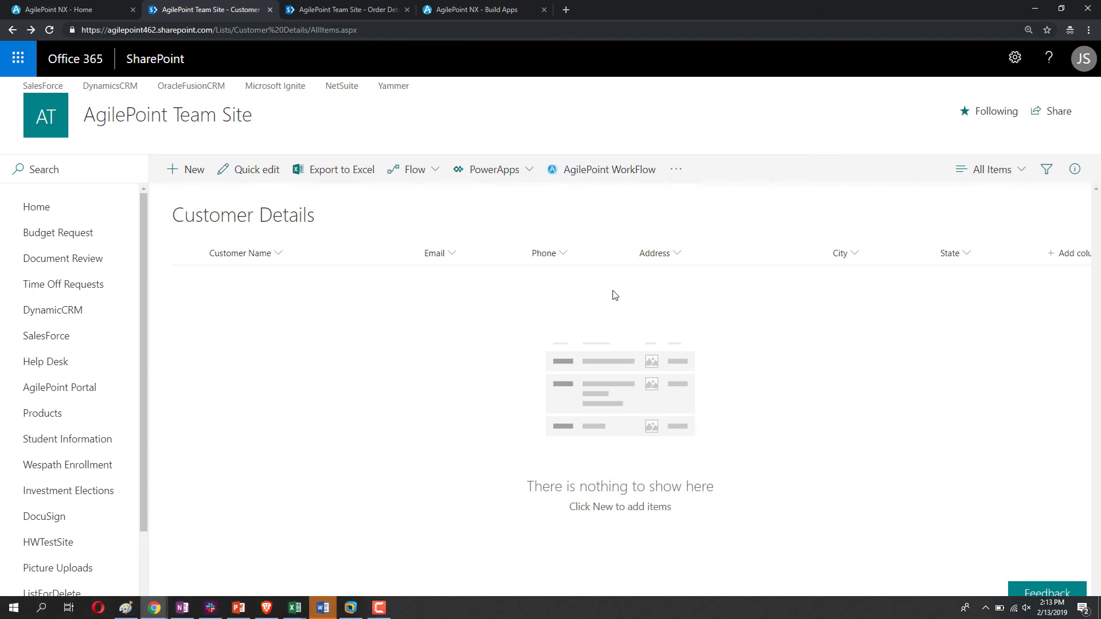
Start a new Customer Details item, enter the customer's name, and fill in the contact and address fields from the browser's first e-mail suggestion.
{"action": "left_click", "coordinate": [181, 170]}
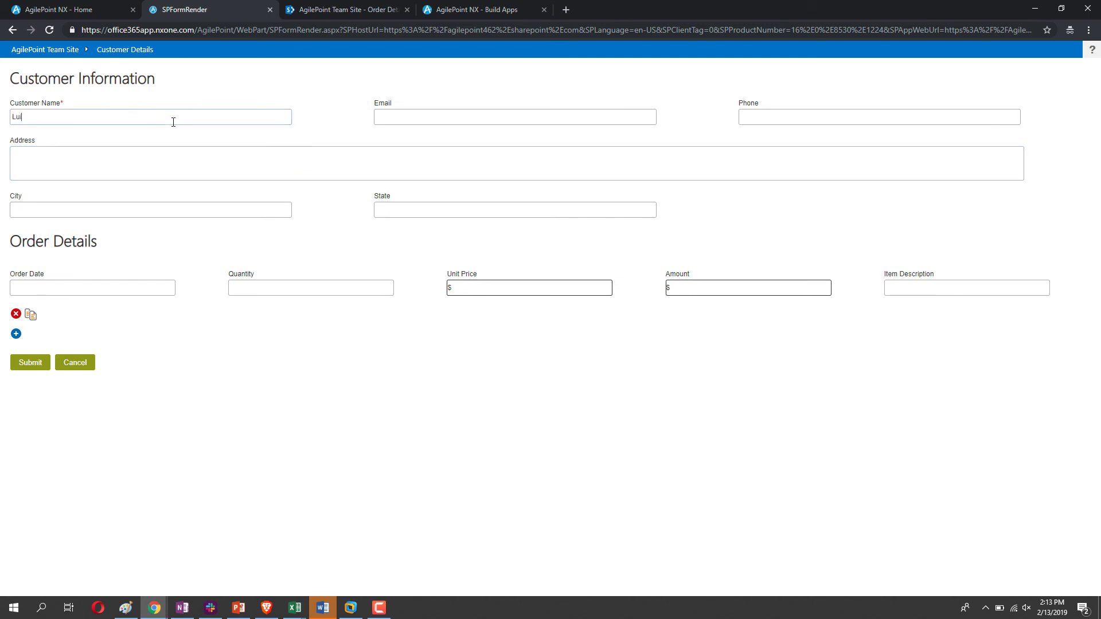
{"action": "key", "text": "Tab"}
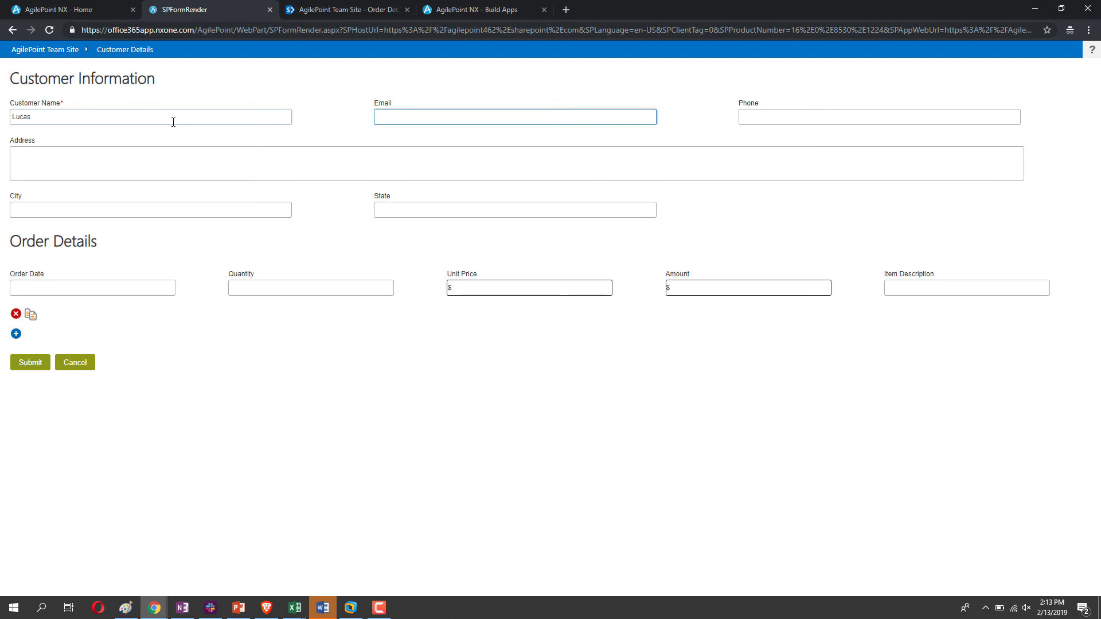
{"action": "type", "text": "Lucas."}
{"action": "key", "text": "Down"}
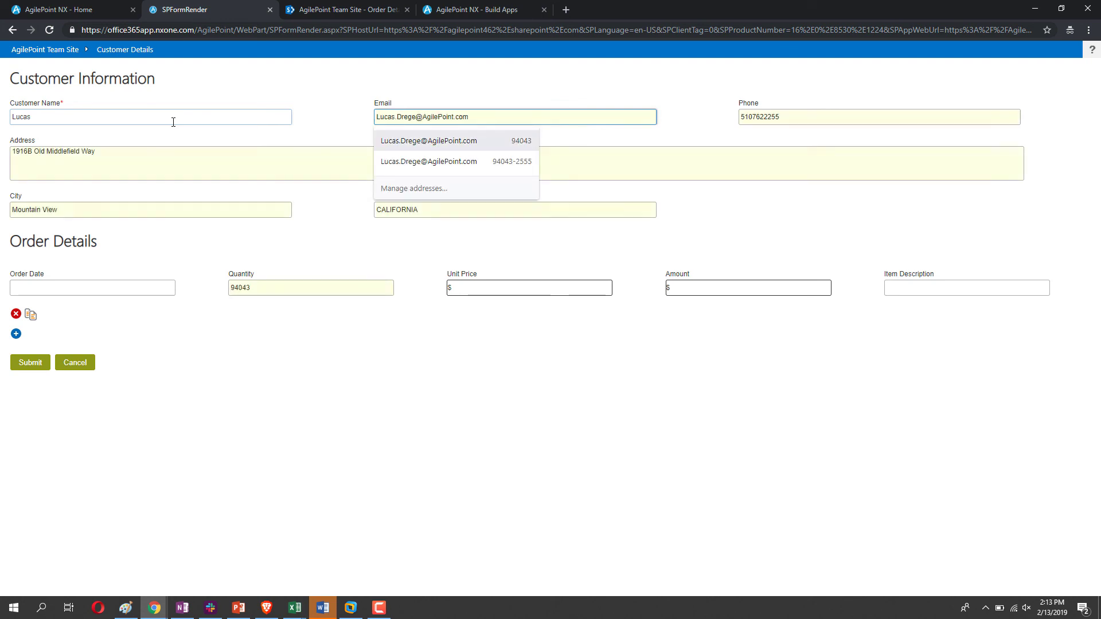
{"action": "key", "text": "Tab"}
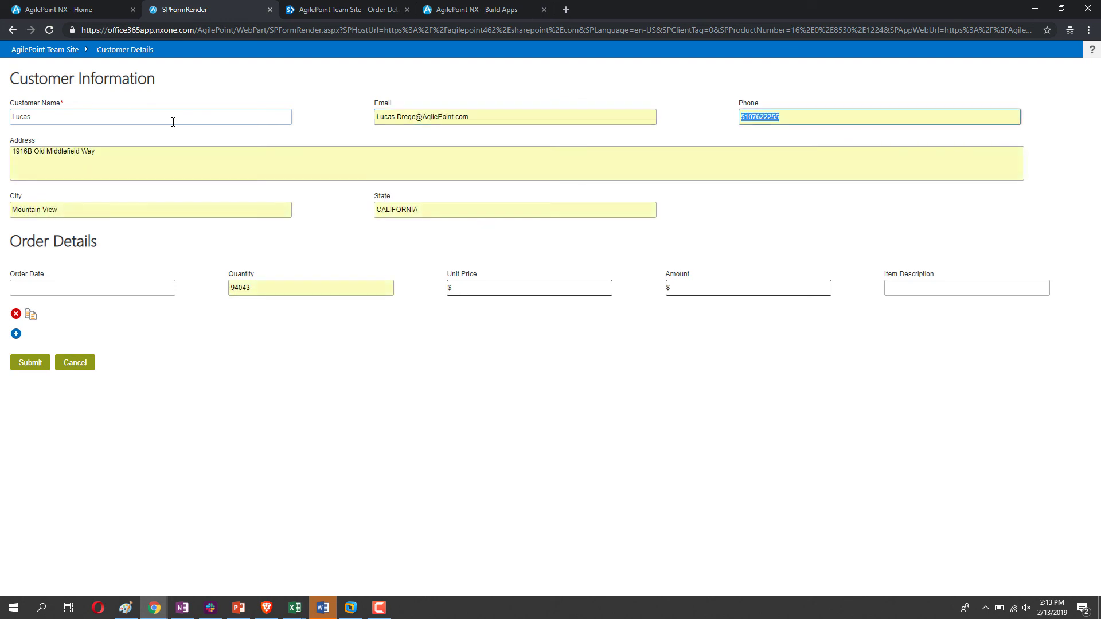
Fill in the order row with date 02/13/2019, quantity 1, unit price $100, amount $100 and item description Chair.
{"action": "left_click", "coordinate": [70, 288]}
{"action": "left_click", "coordinate": [75, 355]}
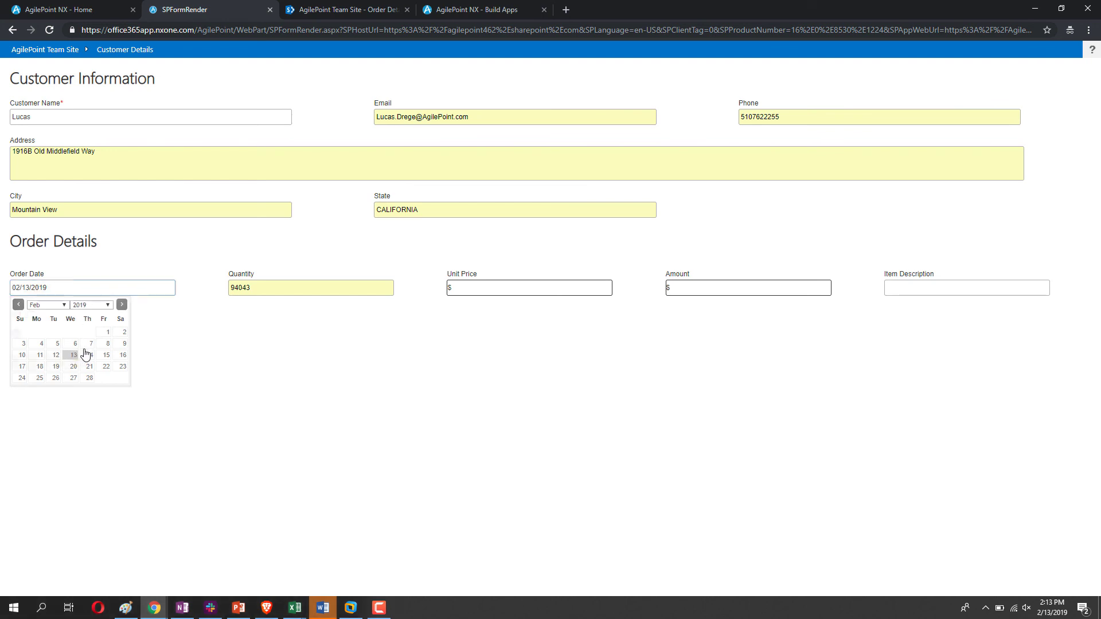
{"action": "double_click", "coordinate": [263, 287]}
{"action": "type", "text": "1"}
{"action": "left_click", "coordinate": [486, 289]}
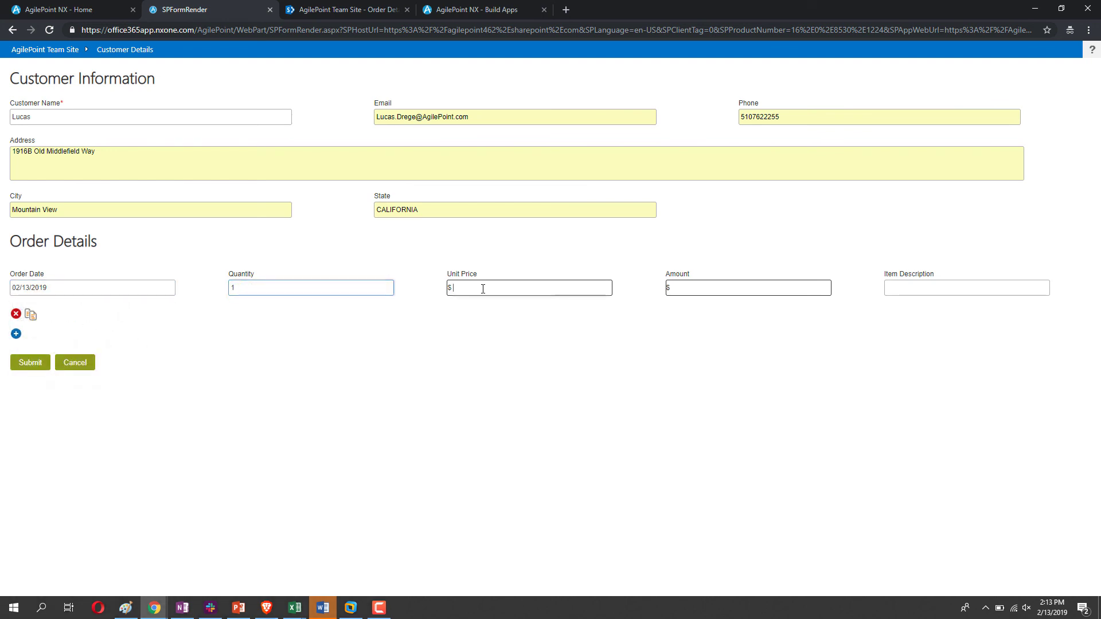
{"action": "type", "text": "100"}
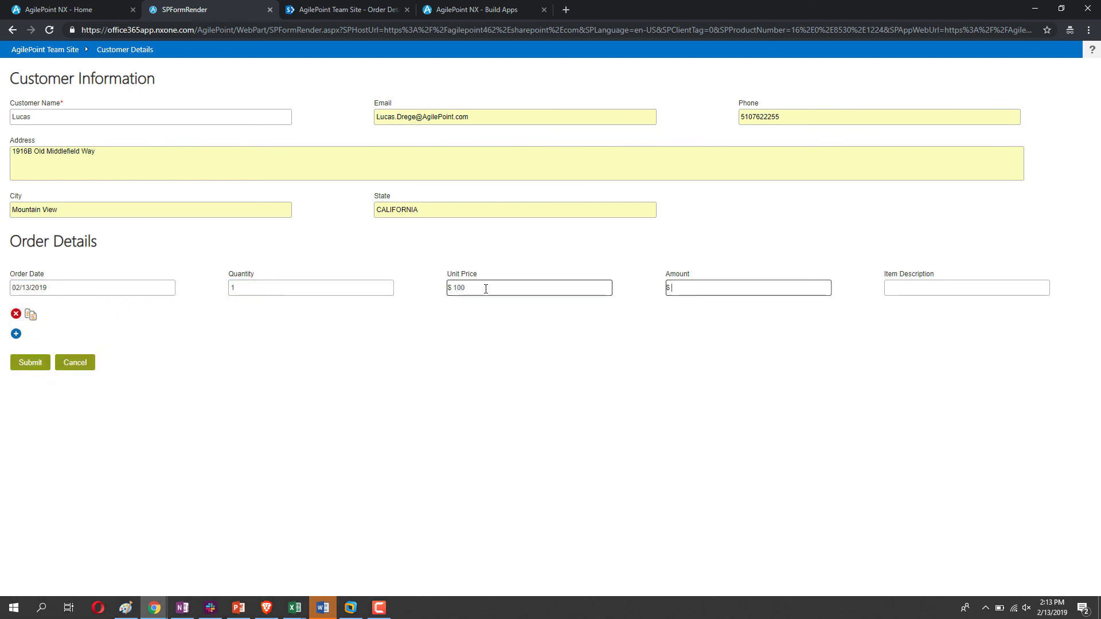
{"action": "type", "text": "100"}
{"action": "key", "text": "Tab"}
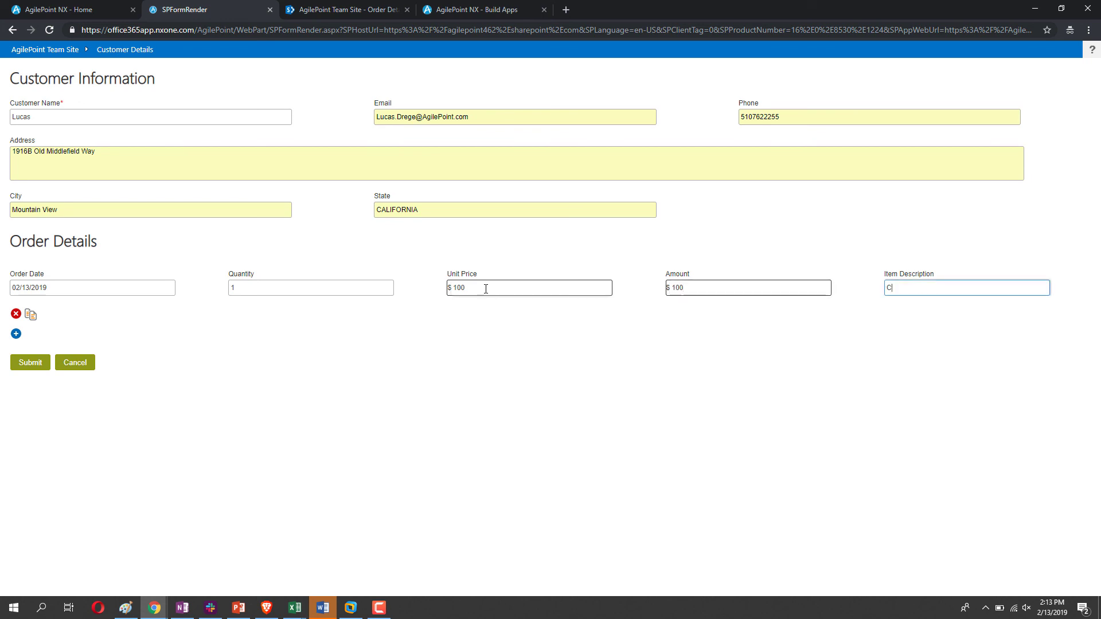
Submit the new customer form and switch to the SharePoint Order Details list to check the order record.
{"action": "left_click", "coordinate": [31, 363]}
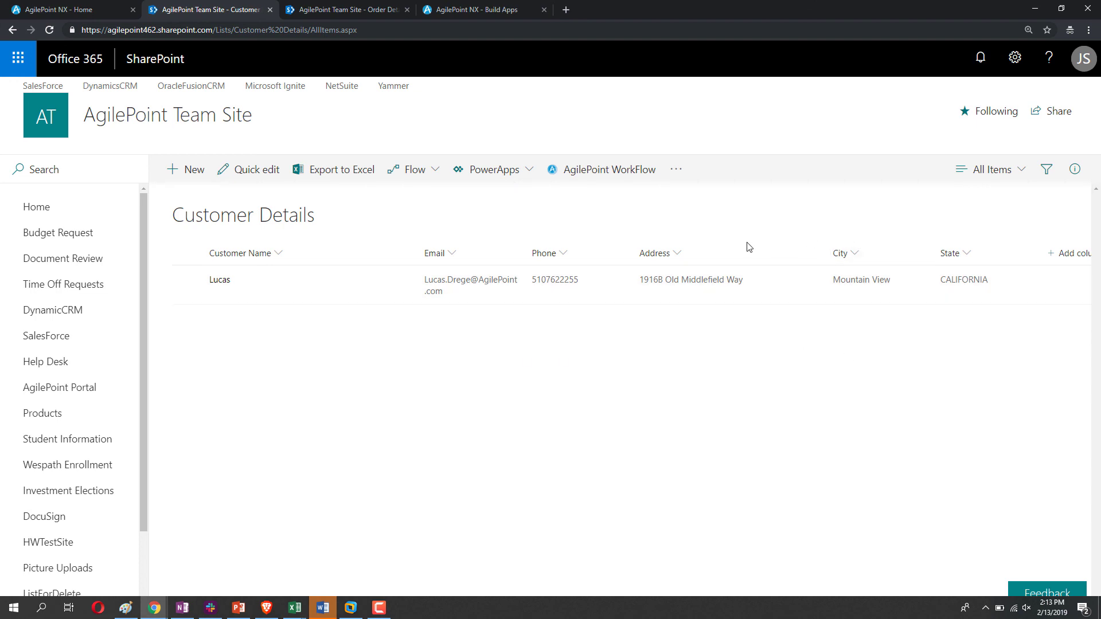
{"action": "left_click", "coordinate": [372, 11]}
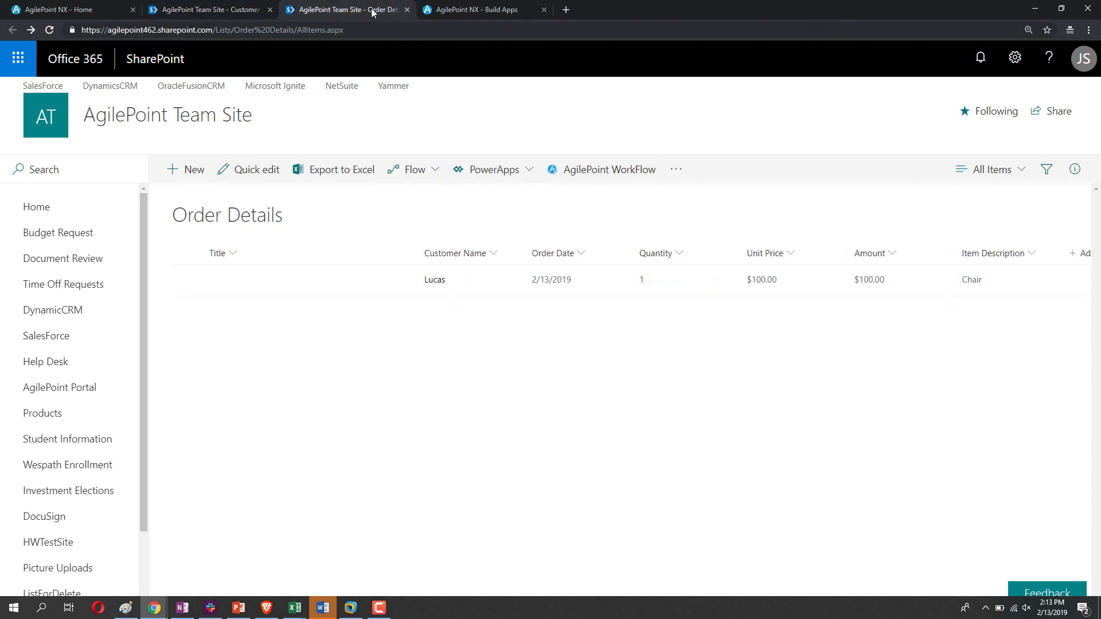